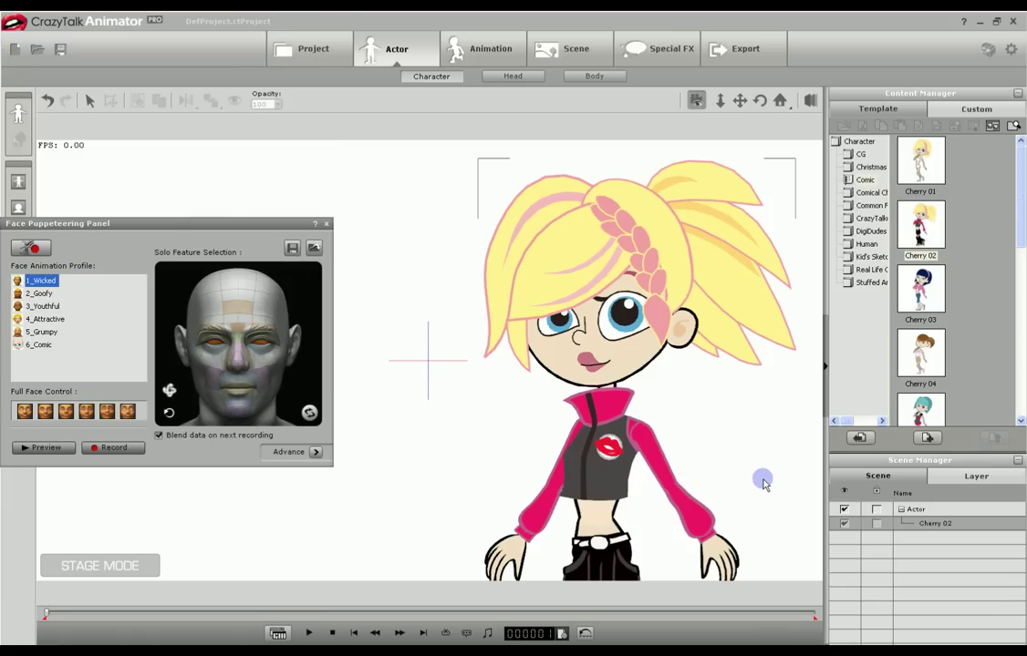
Run a live face-puppeteering preview of Cherry 02 using the 1_Wicked profile.
click(424, 378)
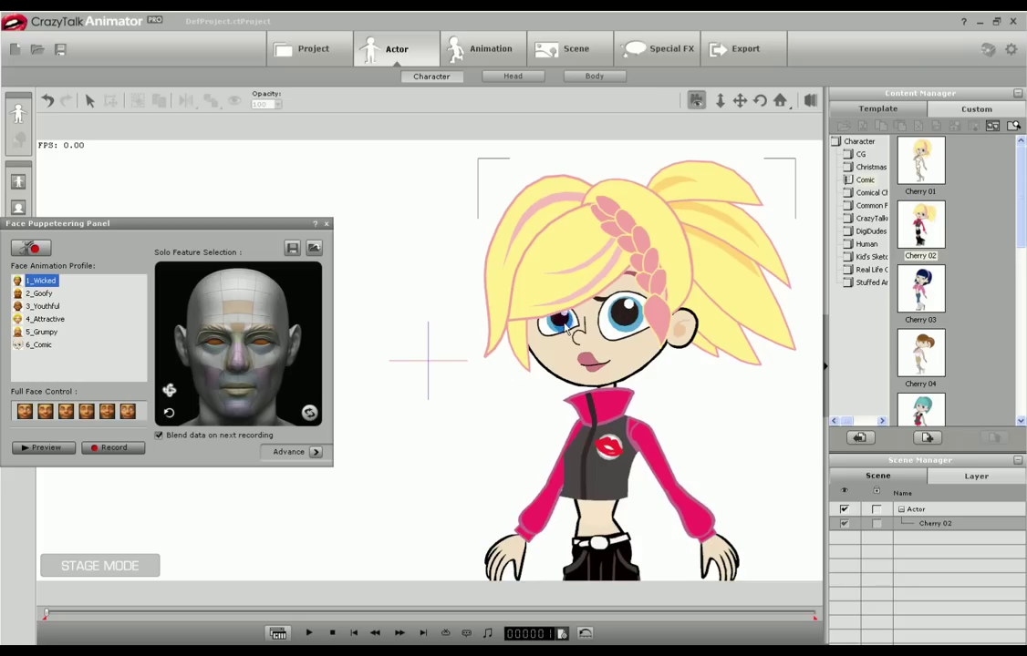
click(46, 449)
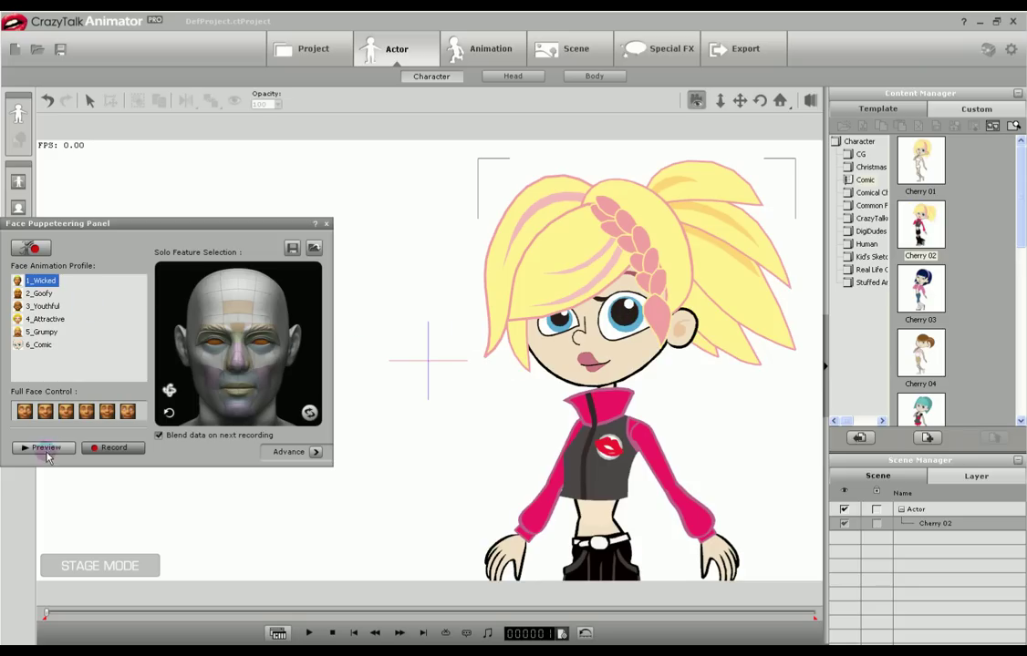
click(47, 455)
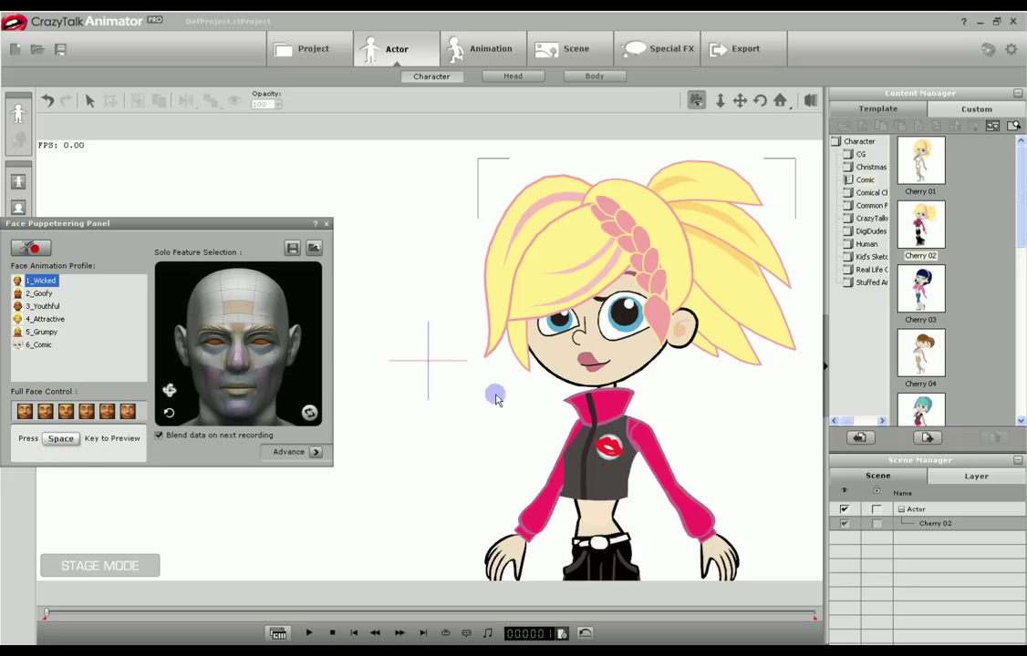
key(space)
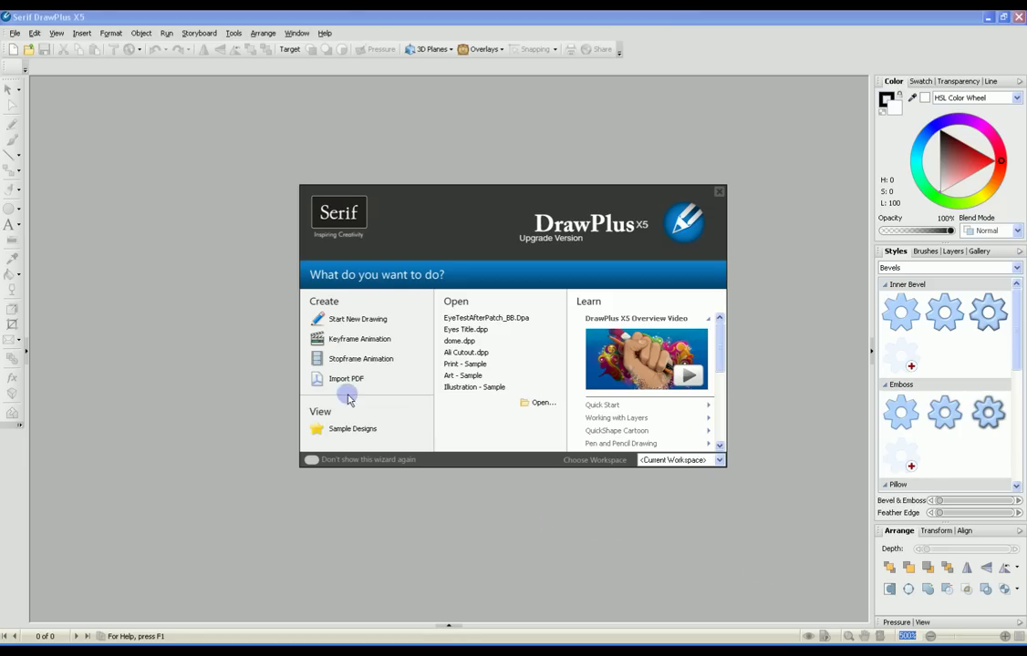
Create a new keyframe animation document with the Medium Rectangle page size.
click(358, 340)
click(413, 326)
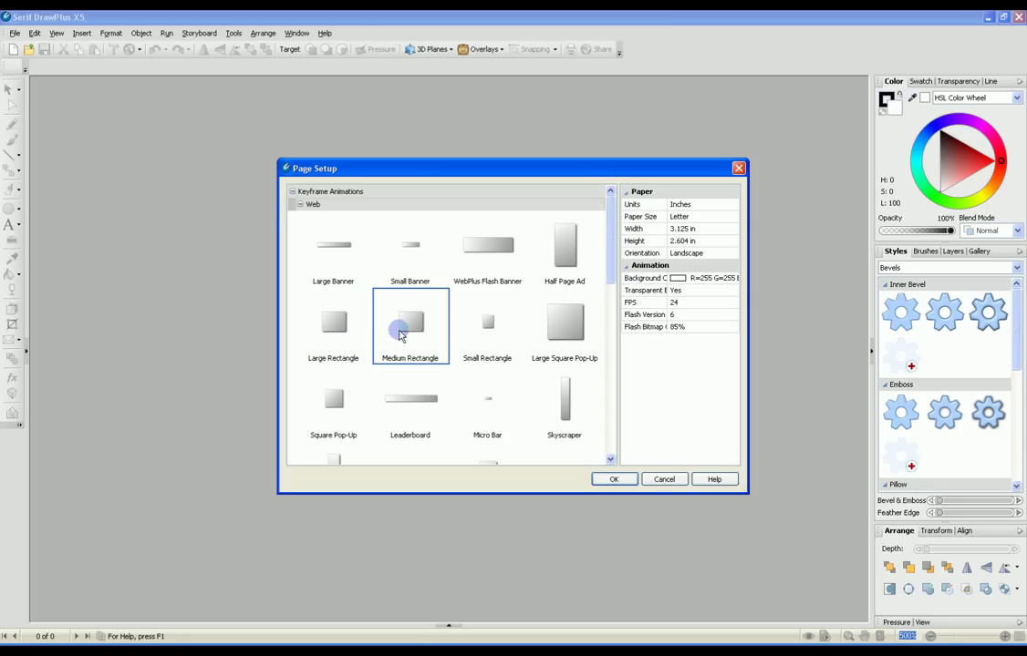
double_click(415, 326)
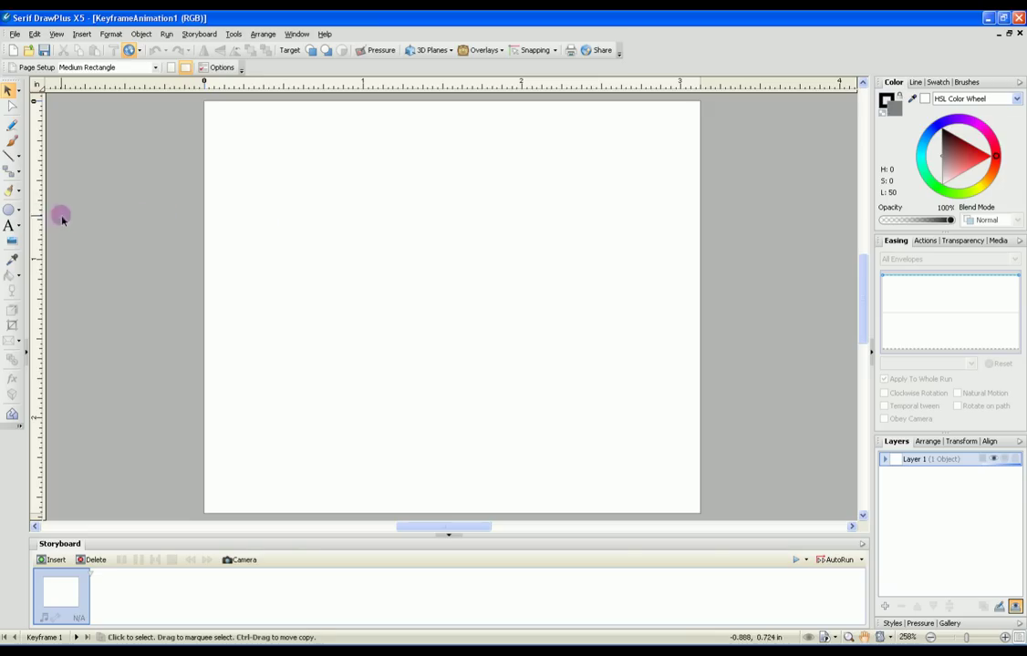
Draw a wide ellipse, tilt it about 45°, move it up, and fill it cyan (H 191, S 69, L 64).
click(9, 209)
drag(271, 238, 609, 411)
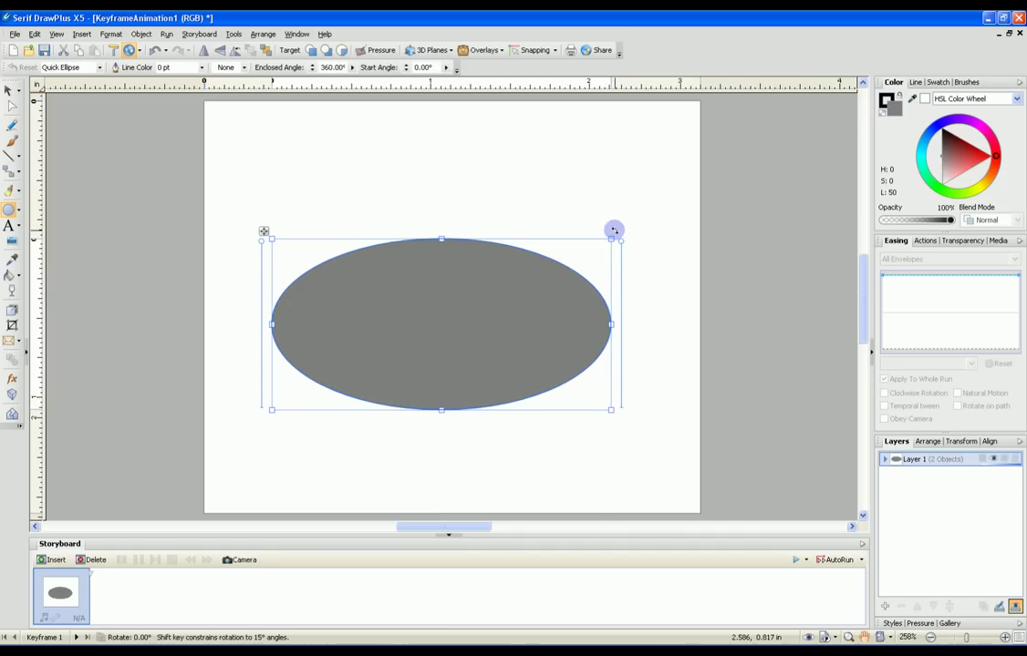
drag(615, 235, 506, 138)
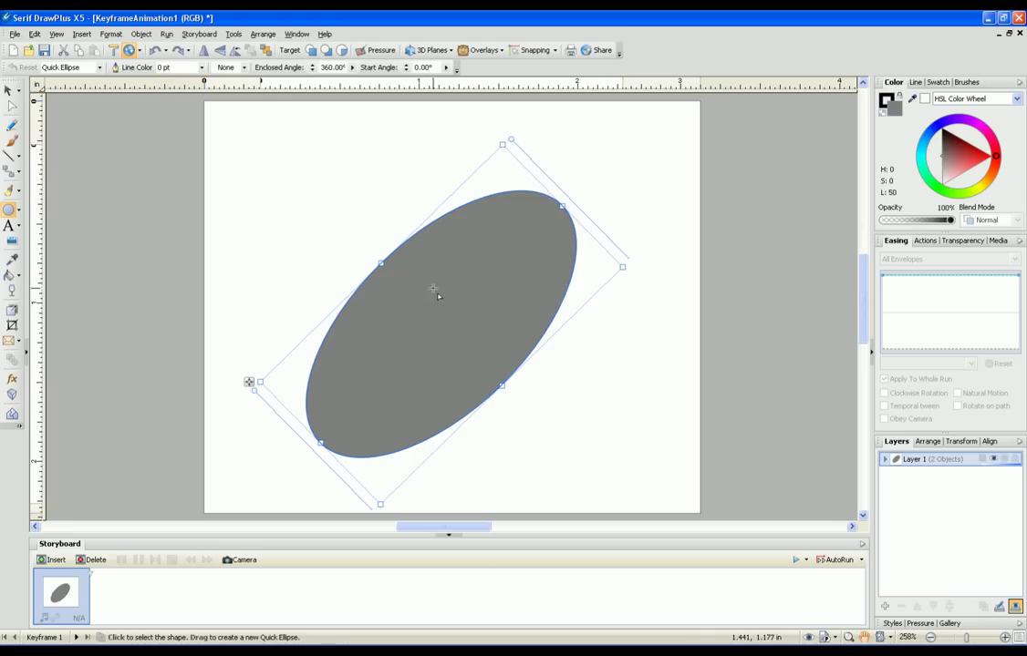
click(469, 188)
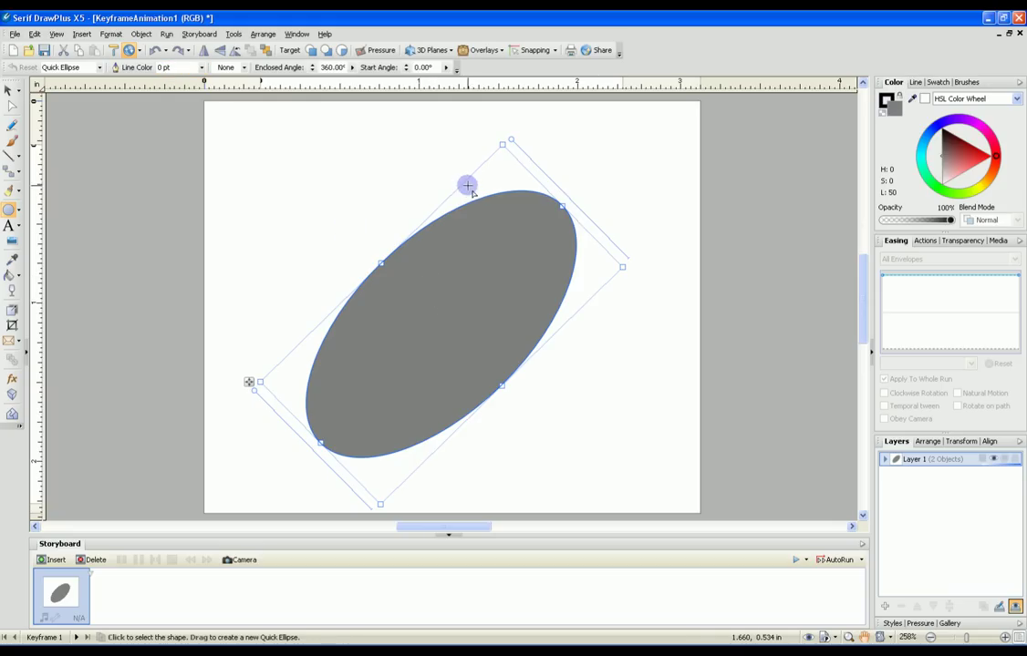
drag(469, 188, 470, 157)
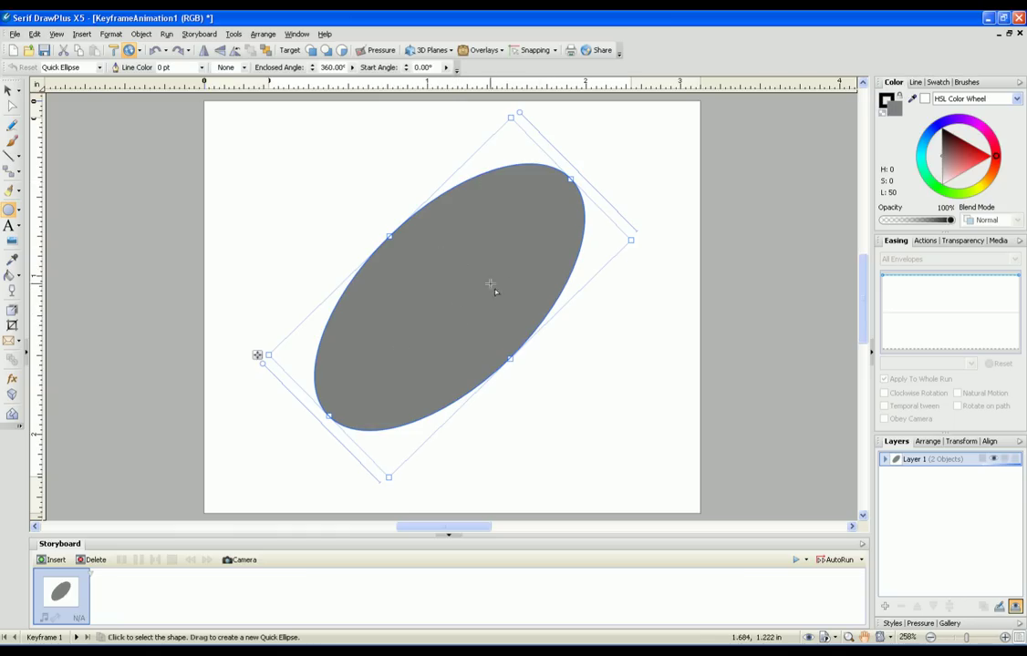
click(922, 148)
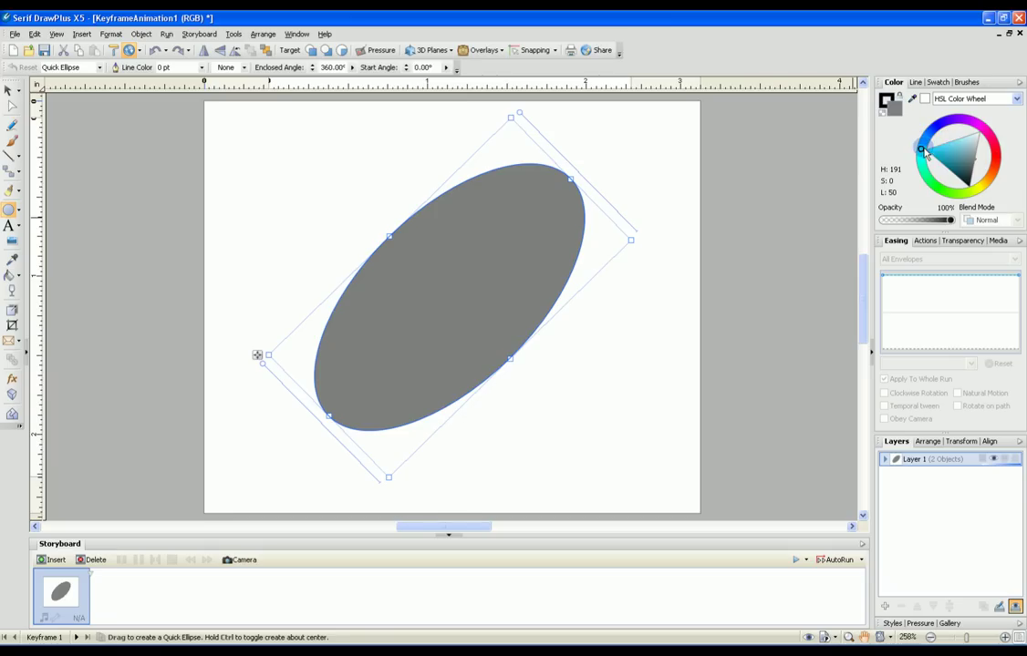
click(954, 152)
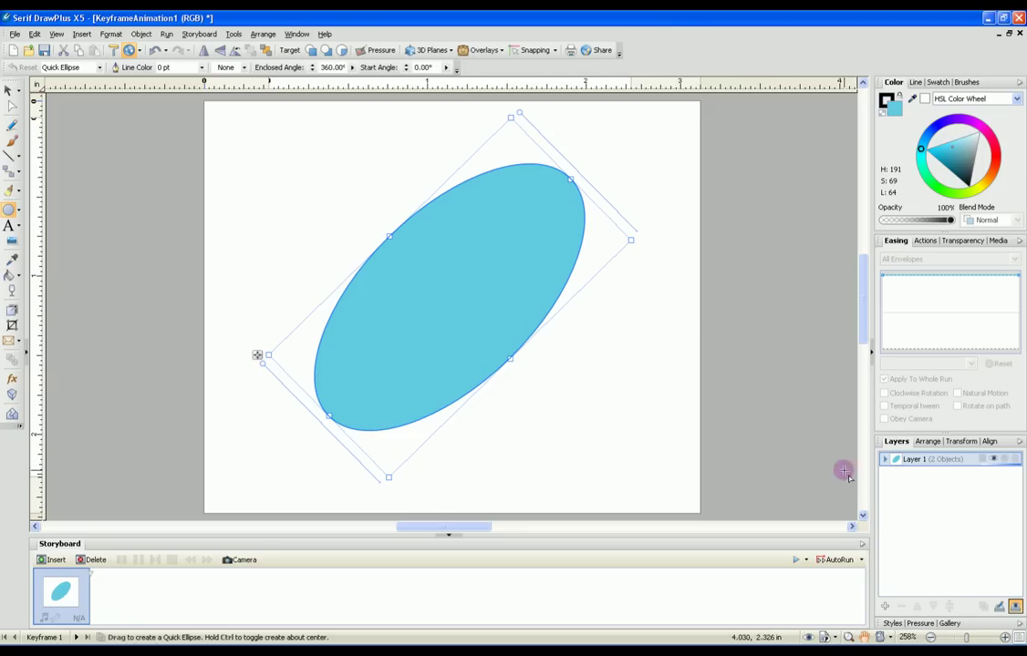
Add a new layer named Pupil.
right_click(912, 510)
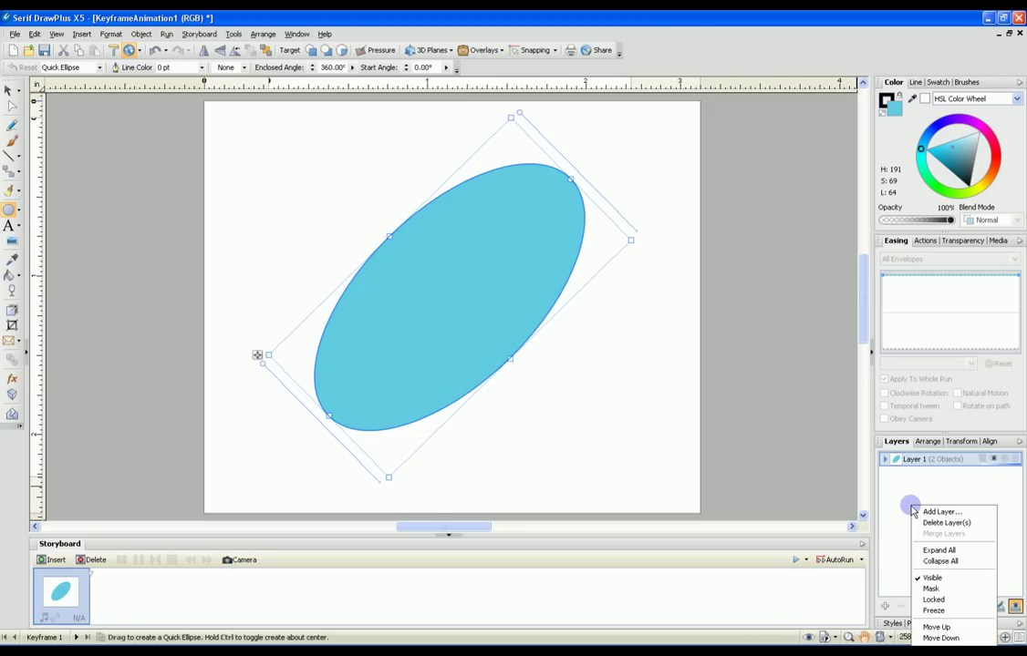
click(939, 512)
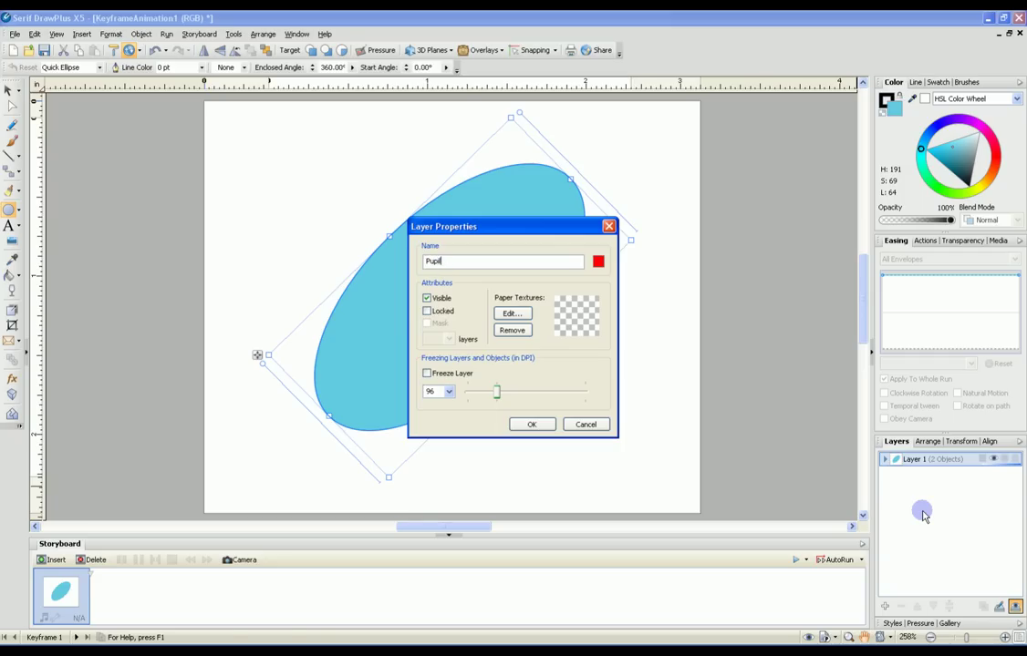
key(Return)
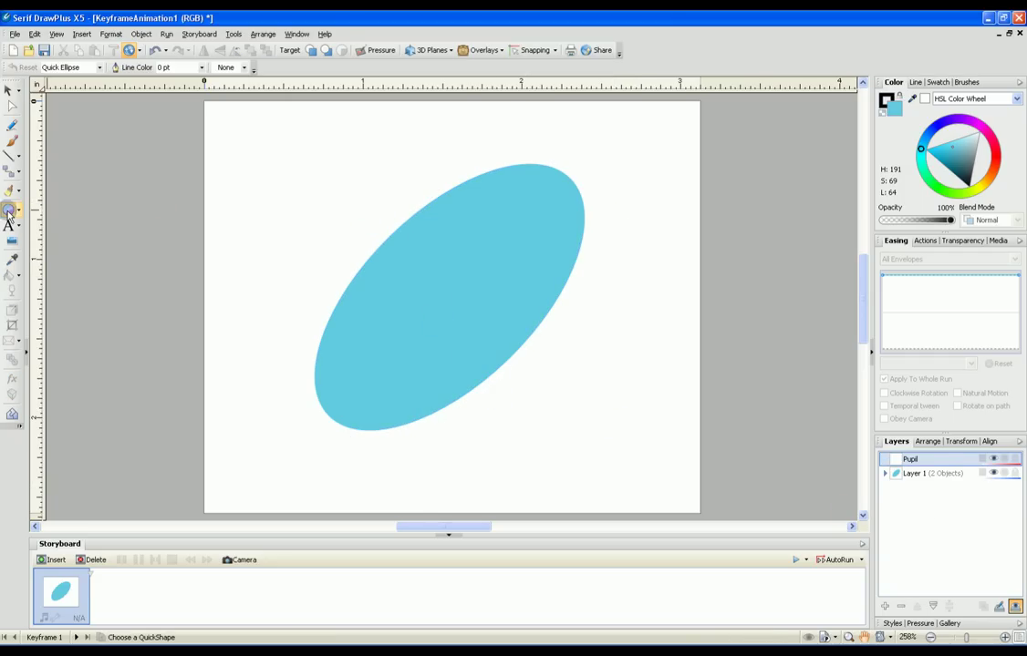
Draw a tall narrow blue ellipse (H 242, S 93, L 52) centred over the cyan ellipse.
drag(242, 151, 312, 362)
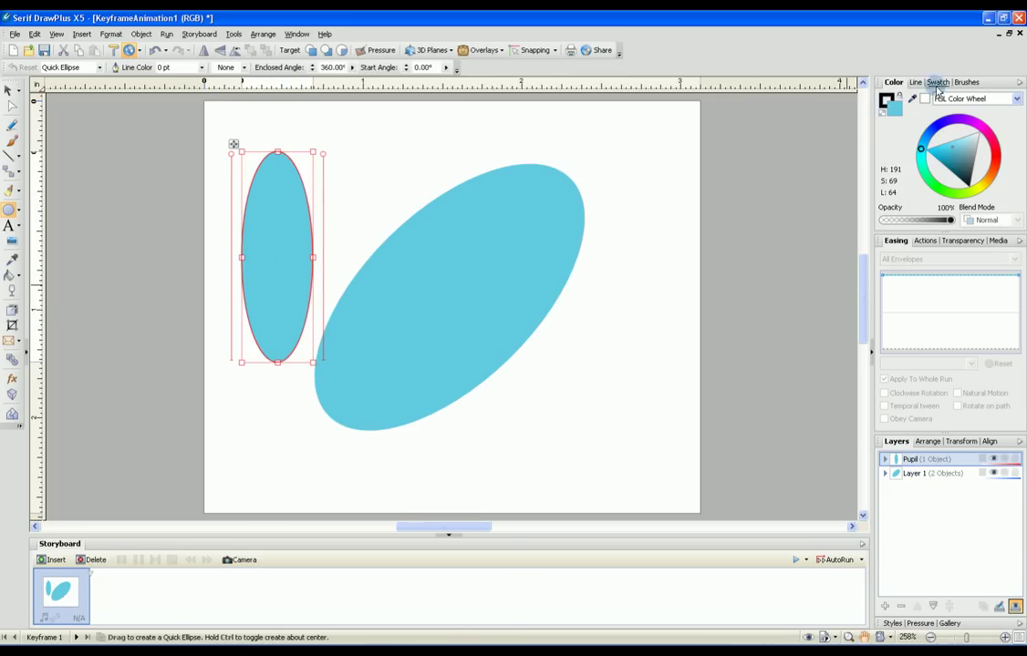
click(942, 134)
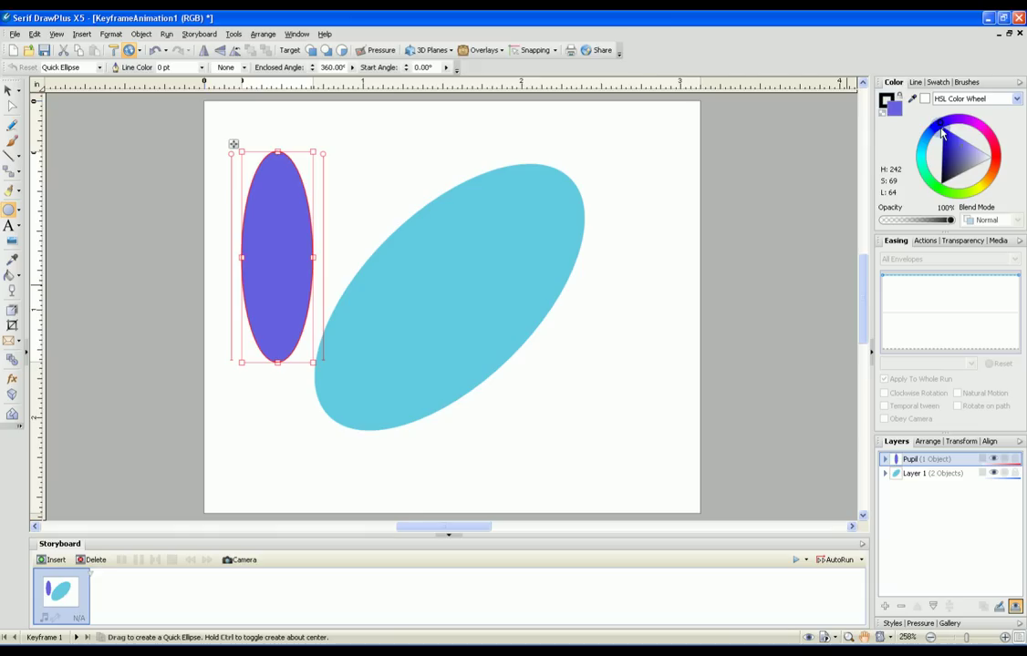
click(949, 137)
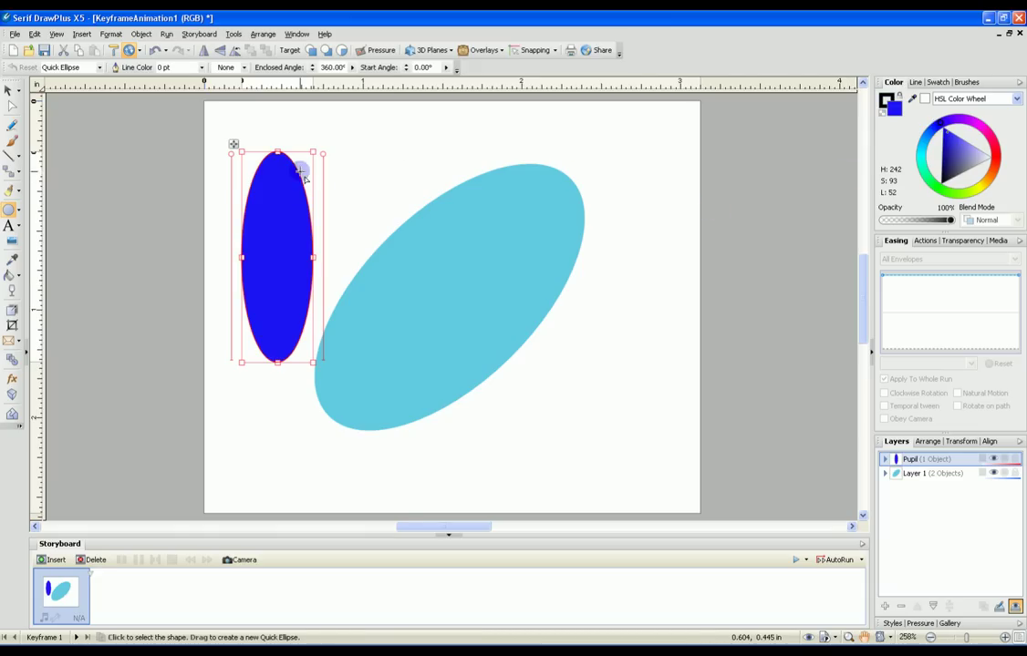
drag(299, 157, 437, 138)
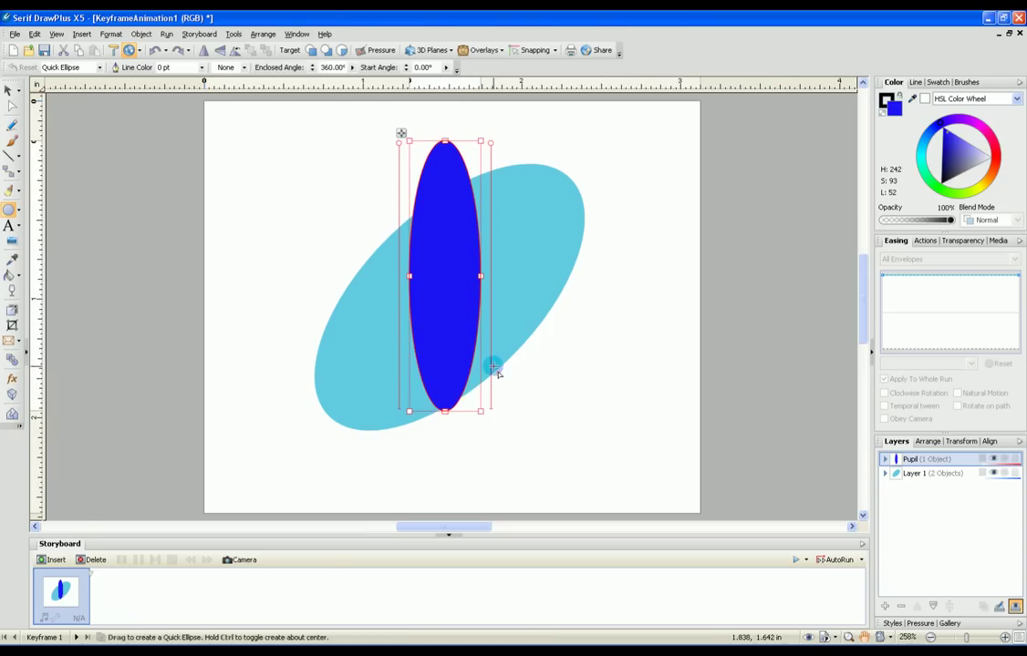
drag(444, 413, 447, 445)
click(8, 90)
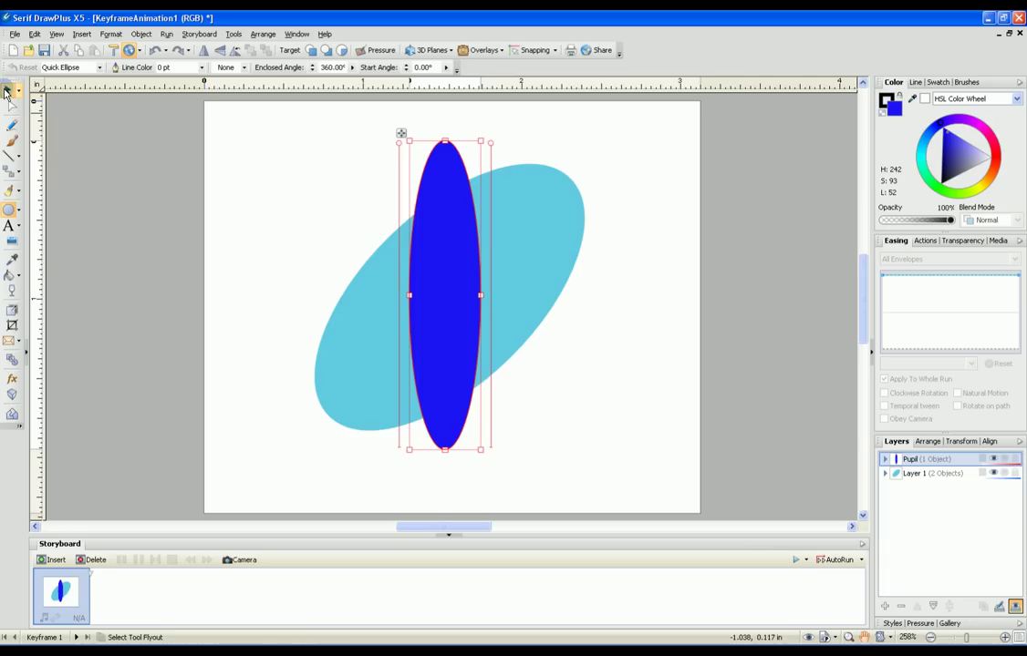
mouse_move(472, 163)
mouse_down()
mouse_move(422, 211)
mouse_move(370, 232)
mouse_move(542, 128)
mouse_move(500, 245)
mouse_move(365, 208)
mouse_move(489, 84)
mouse_move(600, 152)
mouse_move(438, 248)
mouse_move(389, 158)
mouse_move(532, 142)
mouse_move(475, 194)
mouse_move(474, 166)
mouse_up()
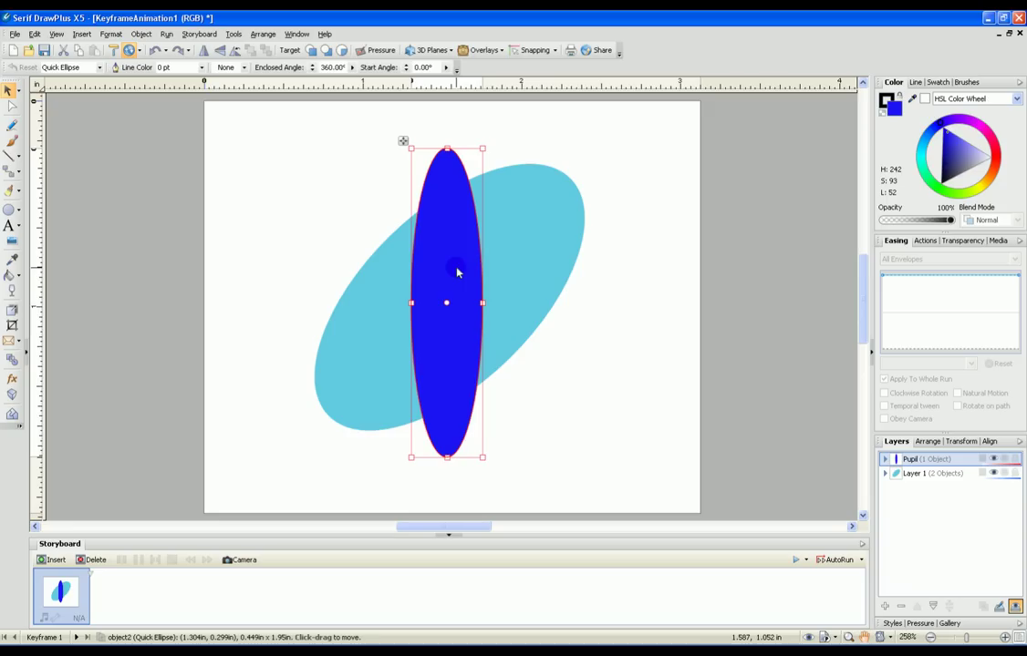
Draw a small black ellipse and place it on the blue iris as the pupil.
click(9, 212)
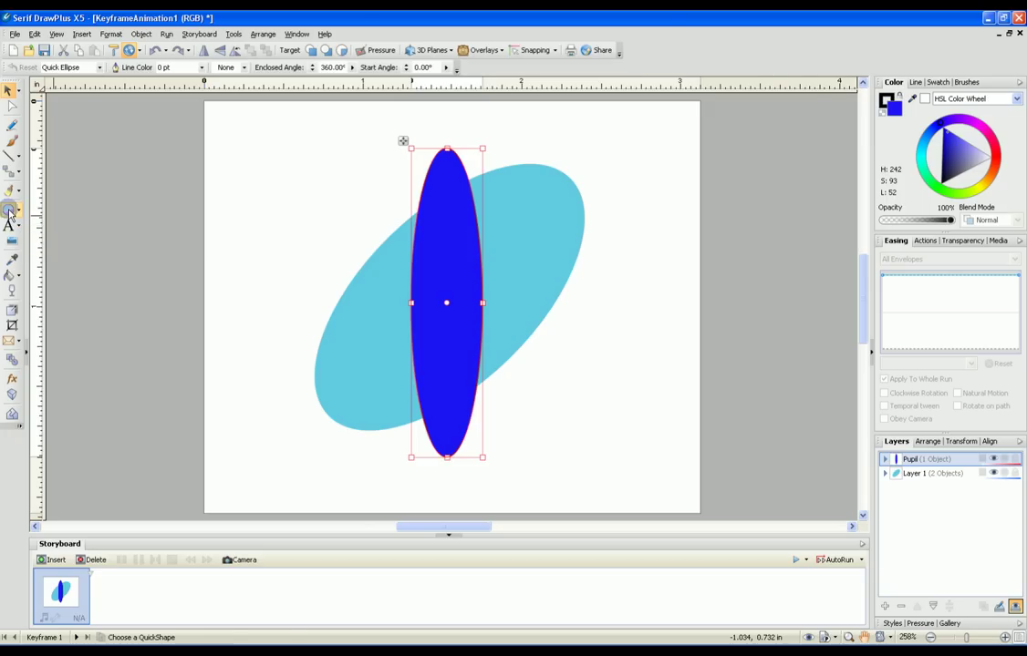
drag(245, 151, 305, 267)
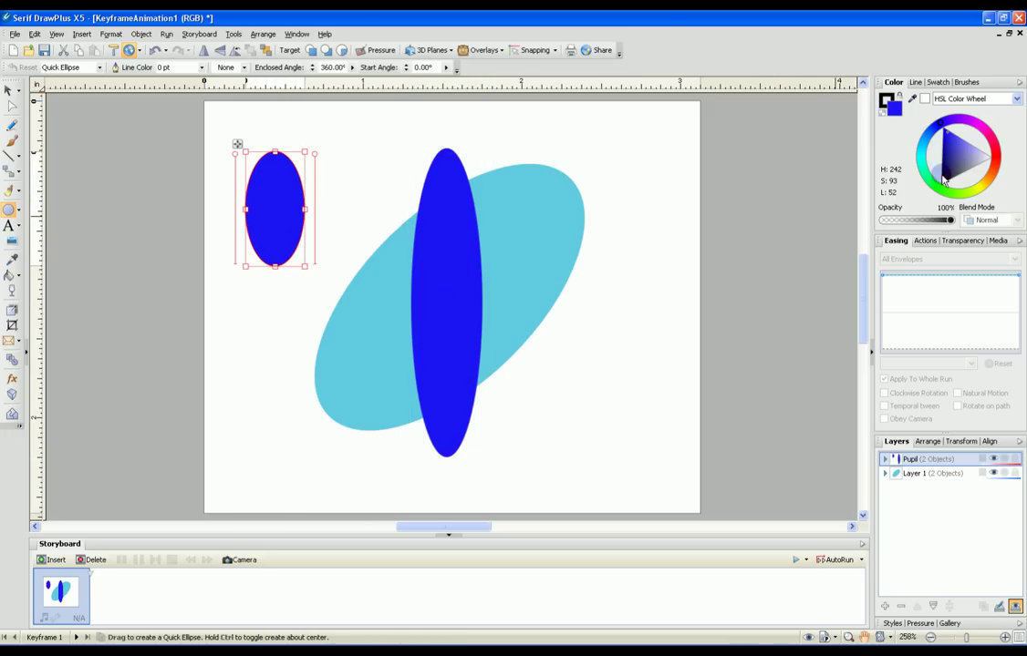
click(945, 185)
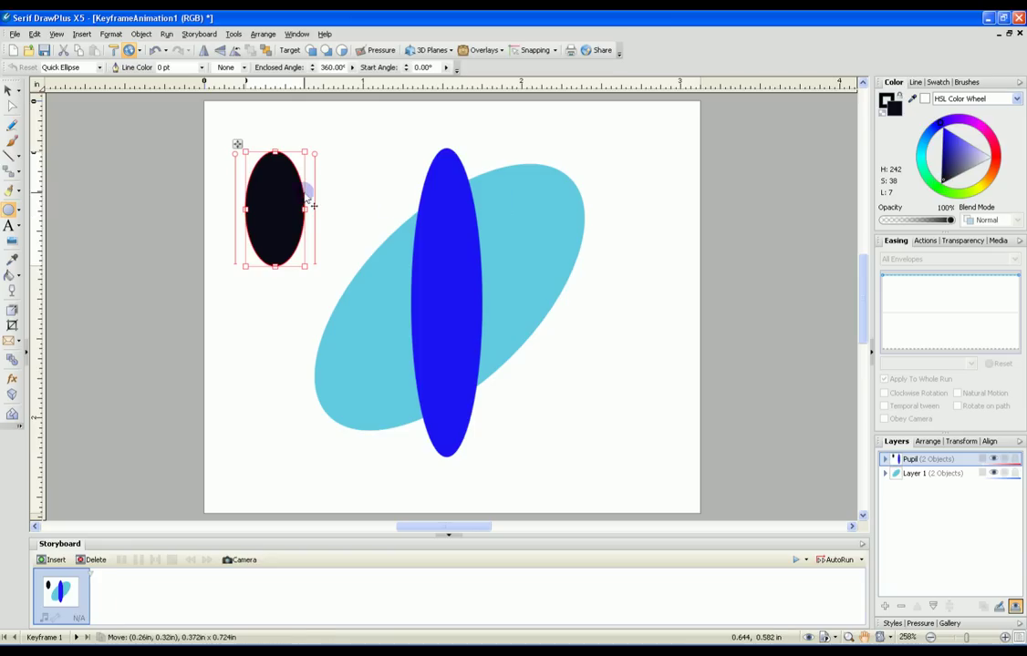
drag(302, 160, 479, 237)
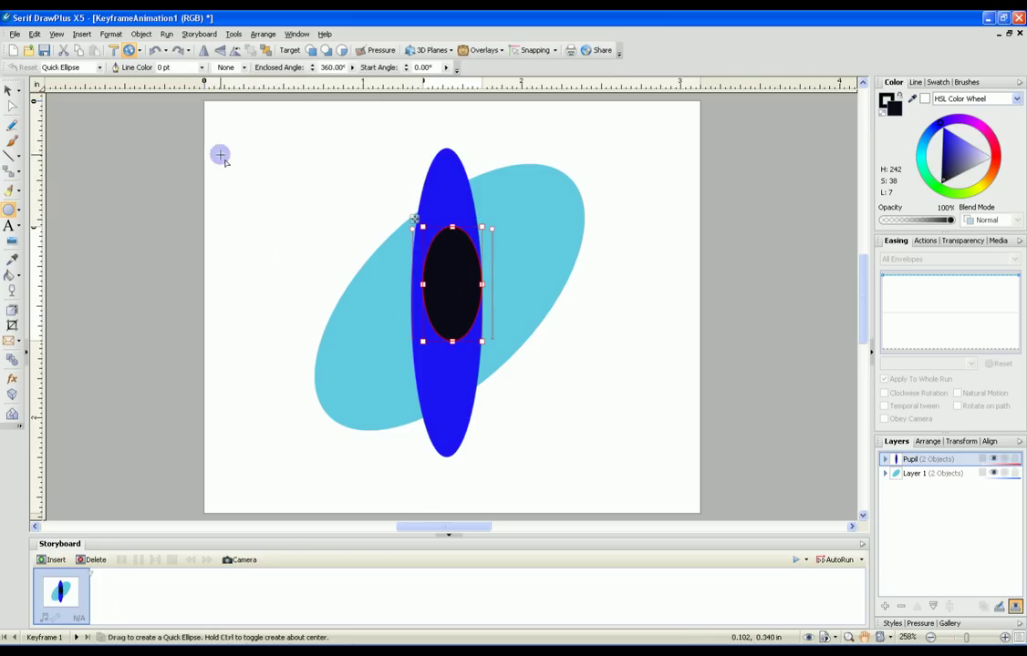
Add a small white highlight ellipse on top of the black pupil.
drag(230, 153, 261, 189)
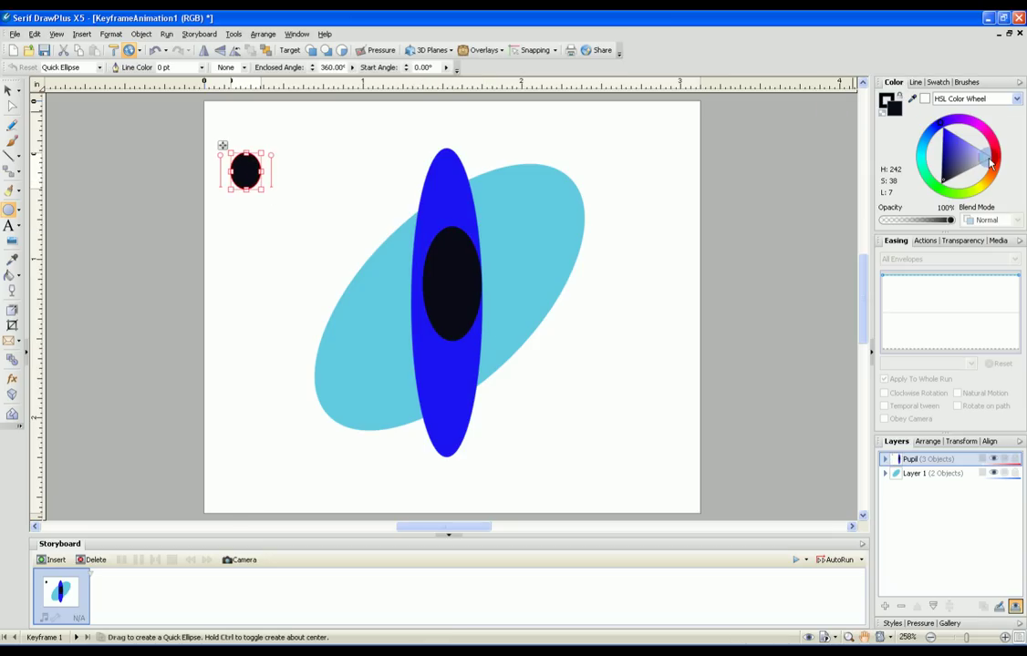
click(948, 126)
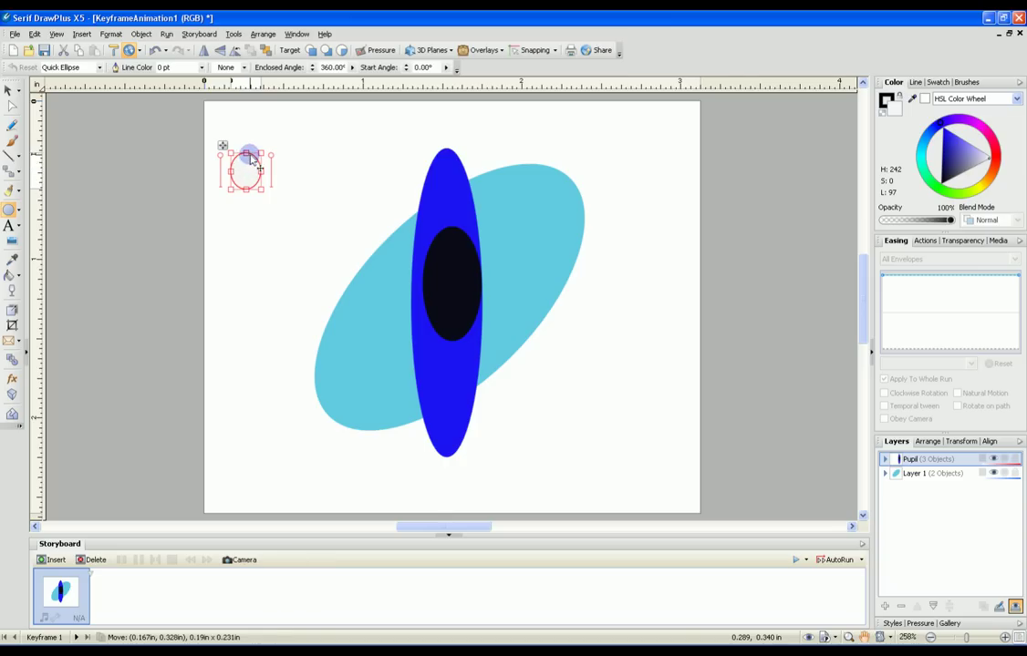
drag(246, 166, 469, 254)
click(568, 368)
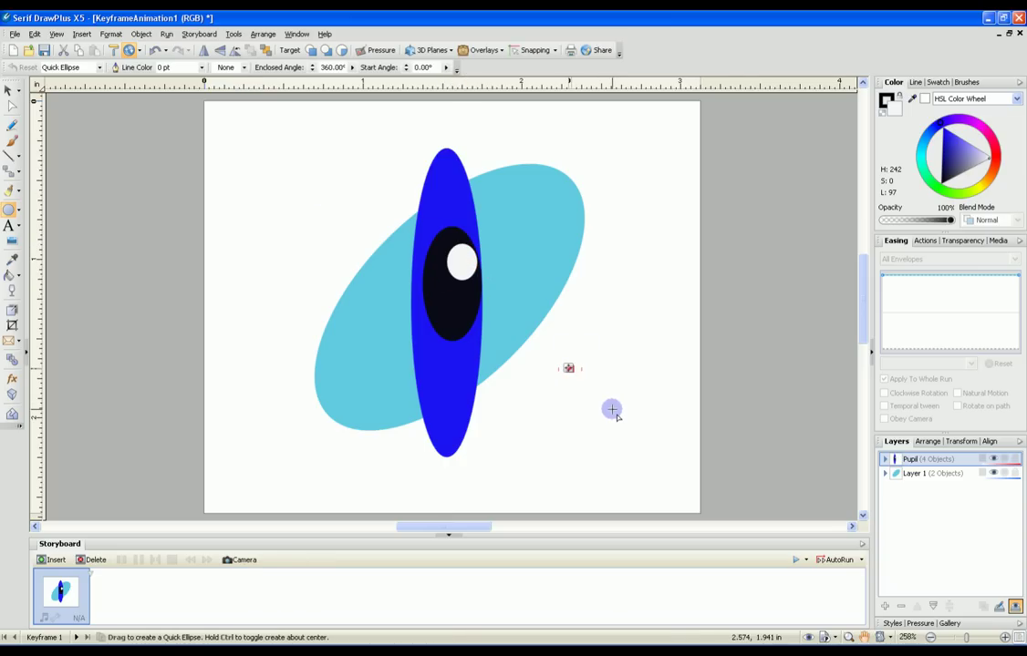
Delete the extra unnamed ellipse from the Pupil layer.
click(884, 459)
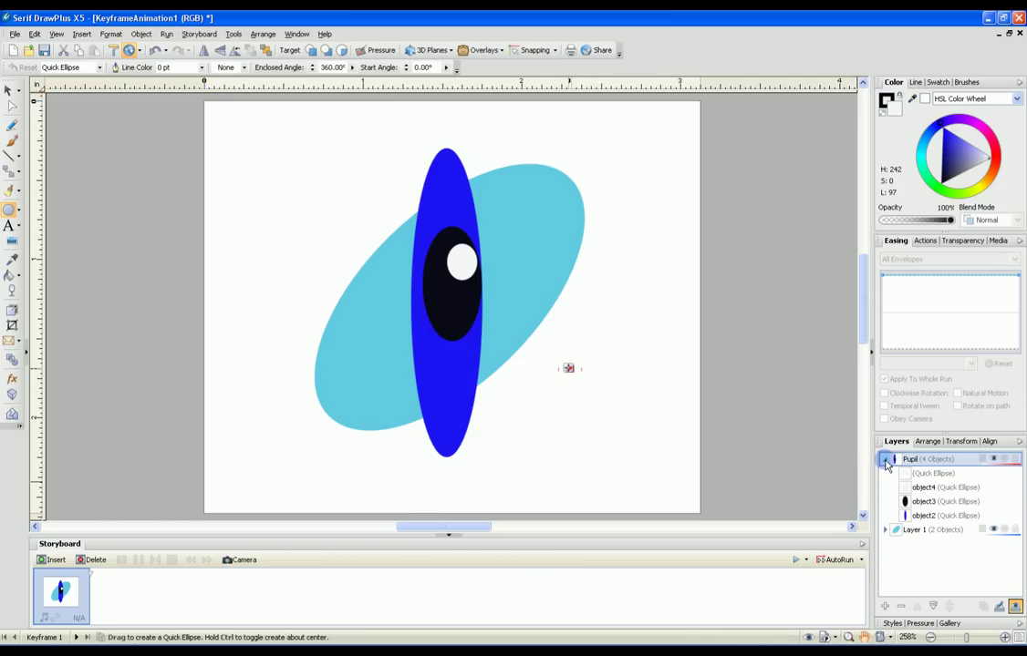
click(927, 473)
click(927, 473)
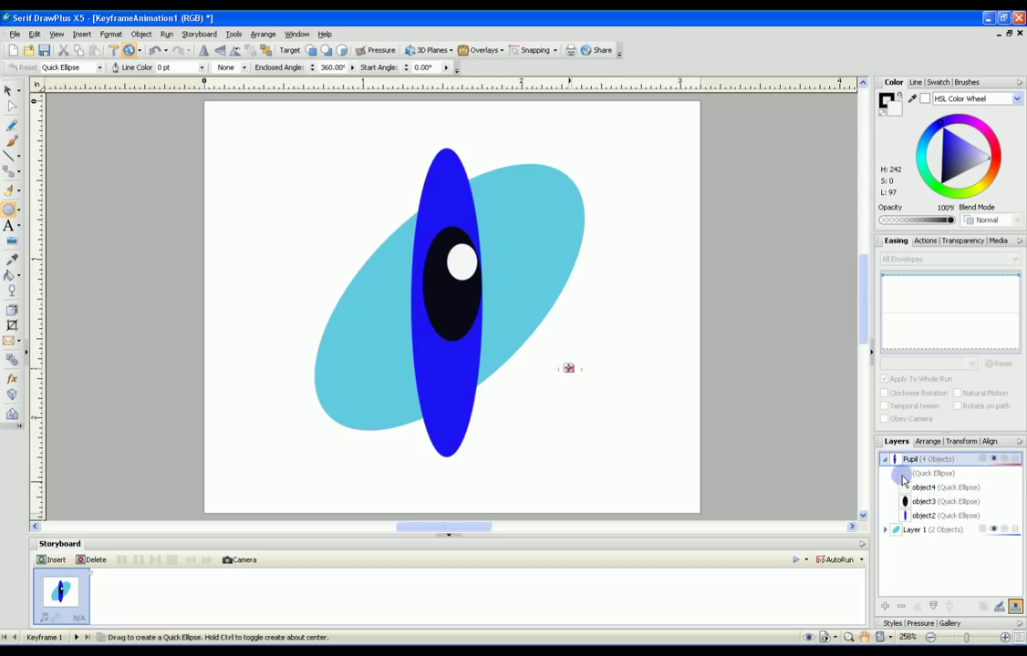
right_click(908, 477)
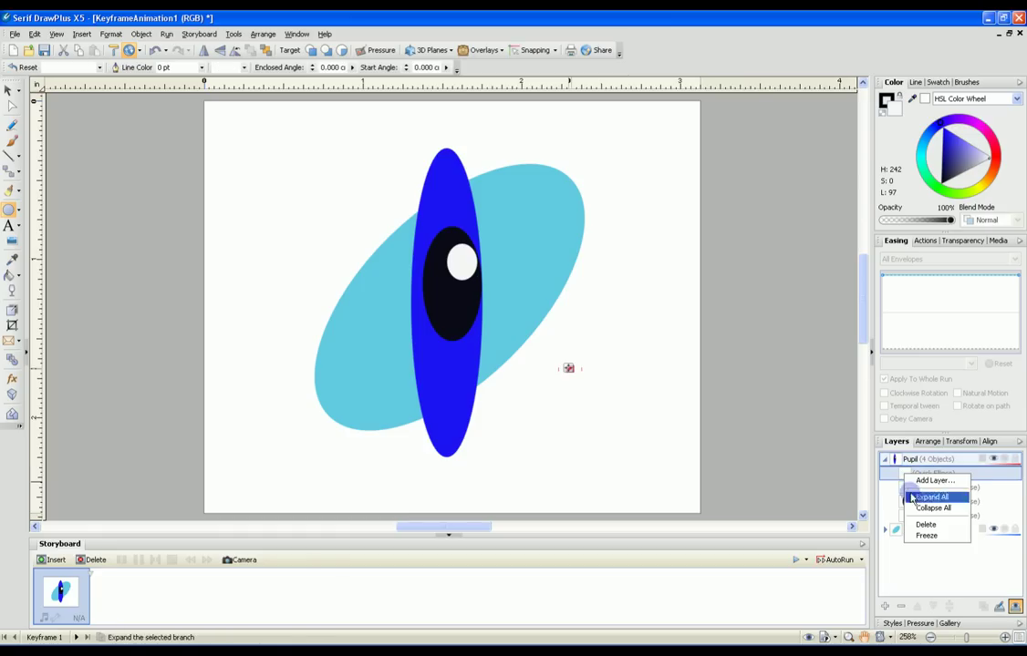
click(923, 526)
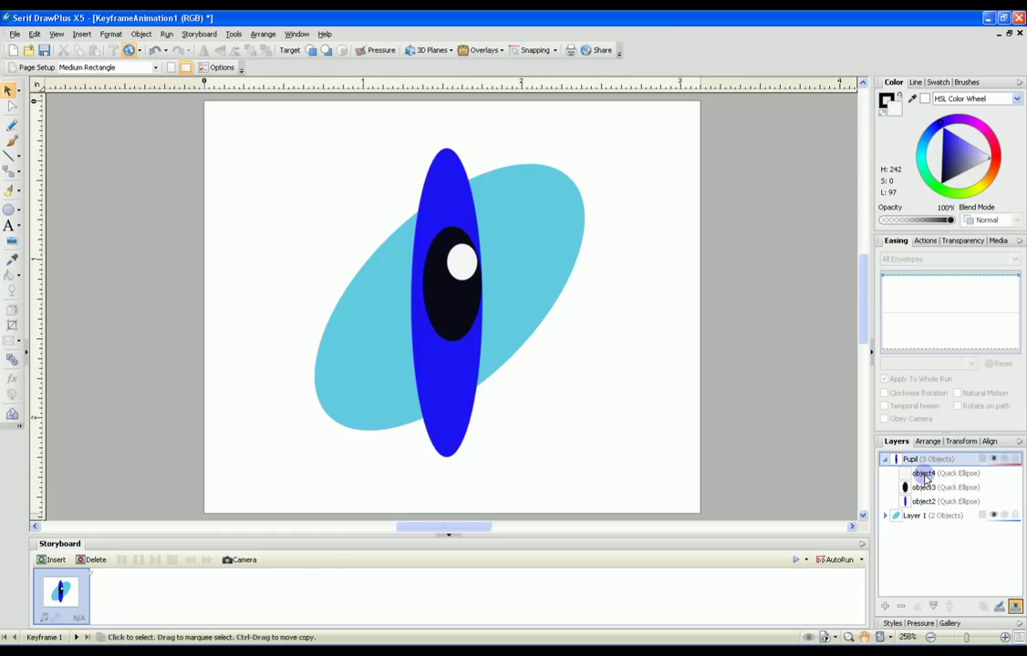
Rename the highlight object4 and the black ellipse object3 to Pupil.
click(924, 474)
click(923, 474)
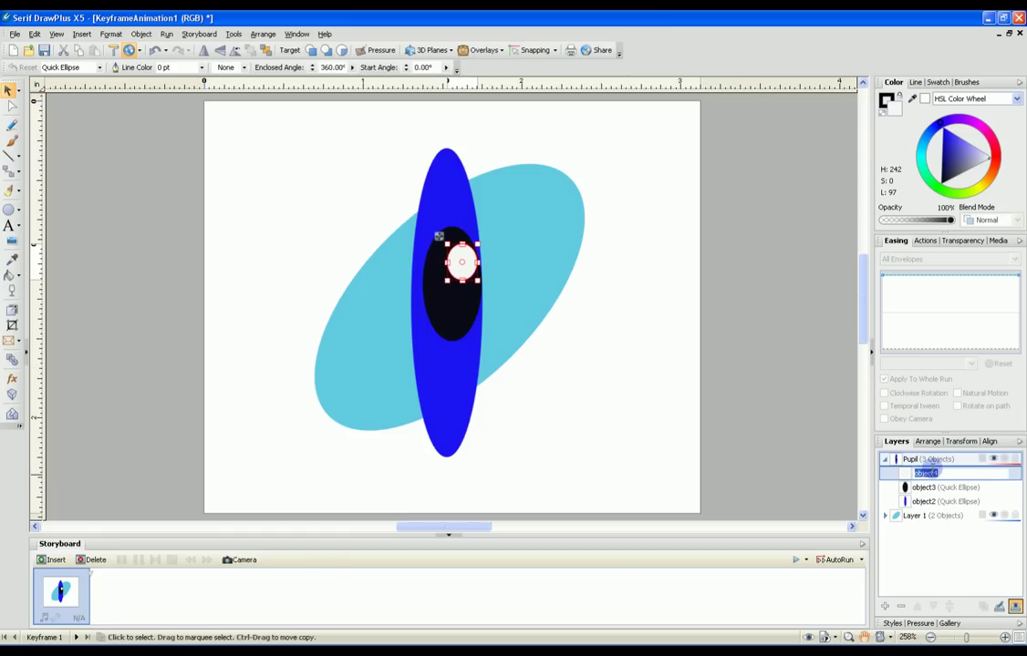
text(Pupil)
key(Return)
click(926, 488)
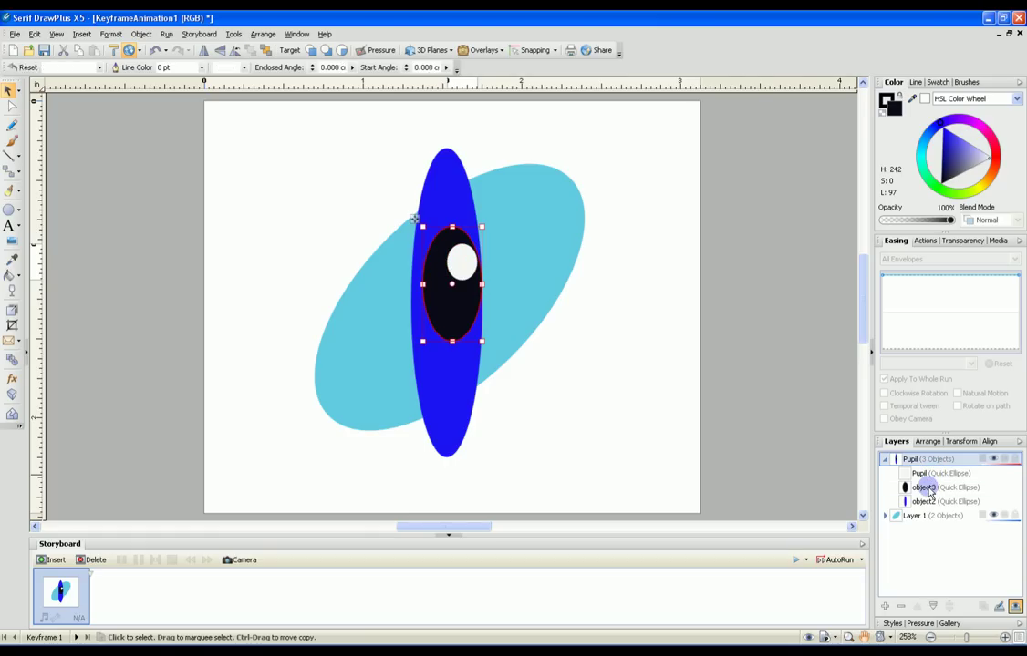
key(p)
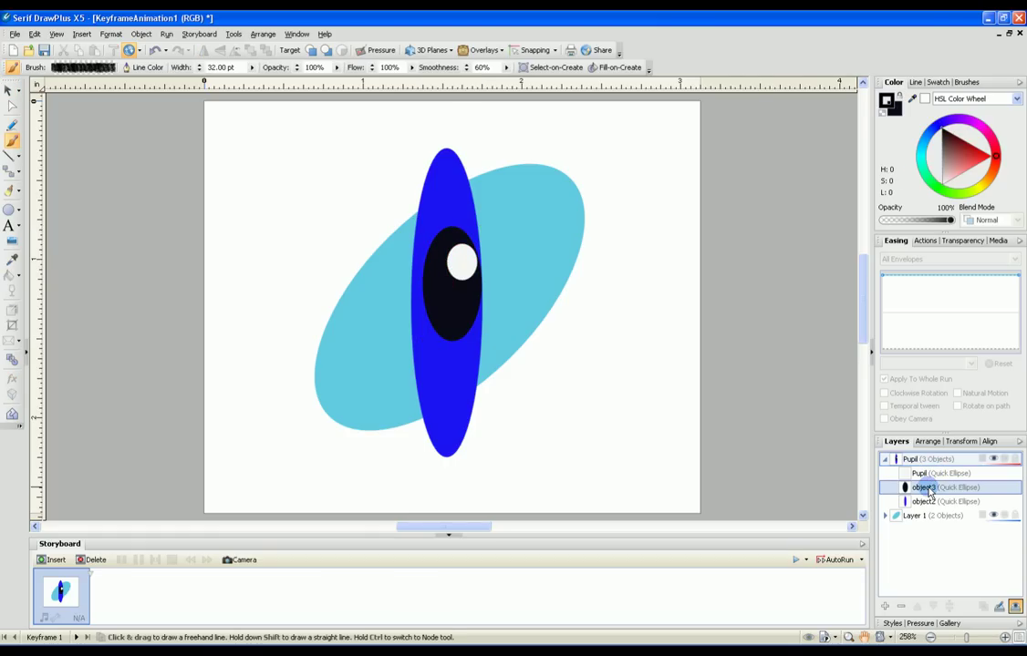
key(n)
click(926, 488)
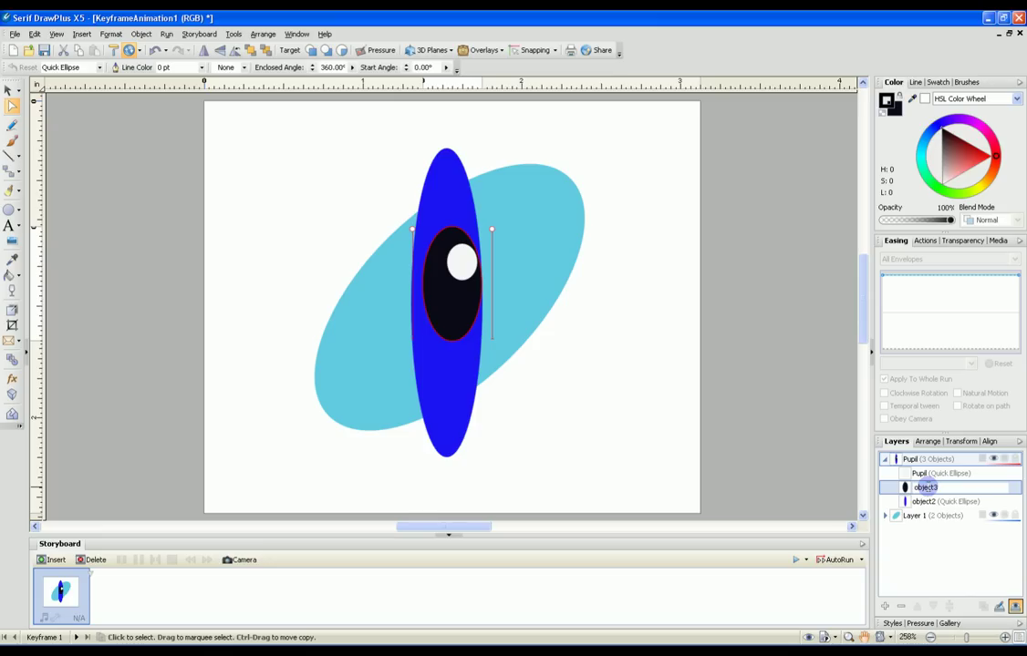
key(BackSpace)
key(Return)
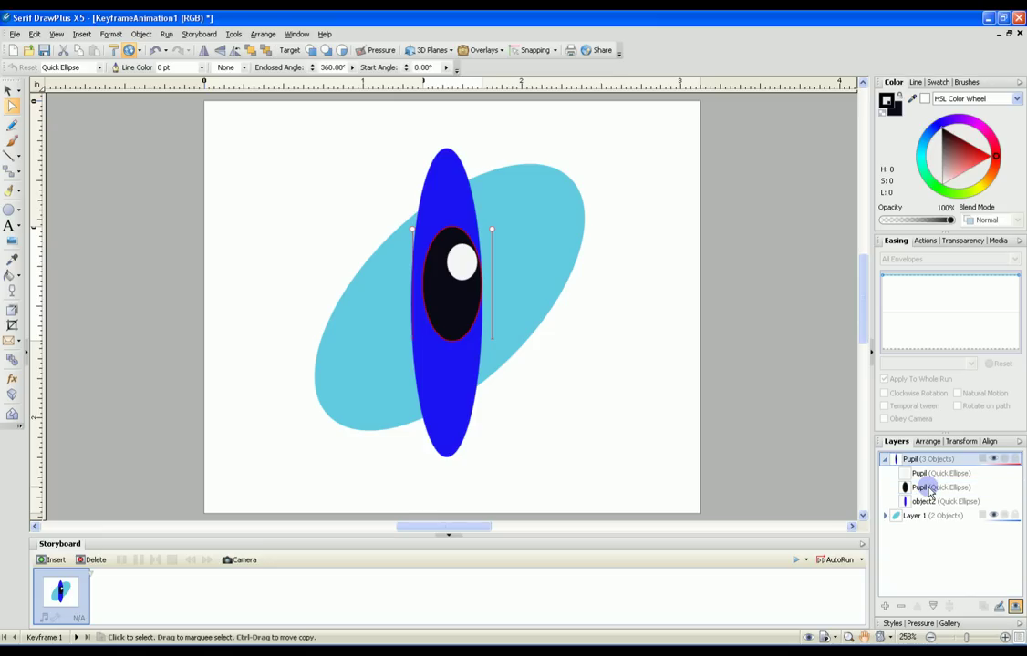
Rename the blue ellipse object2 to Pupil.
click(928, 502)
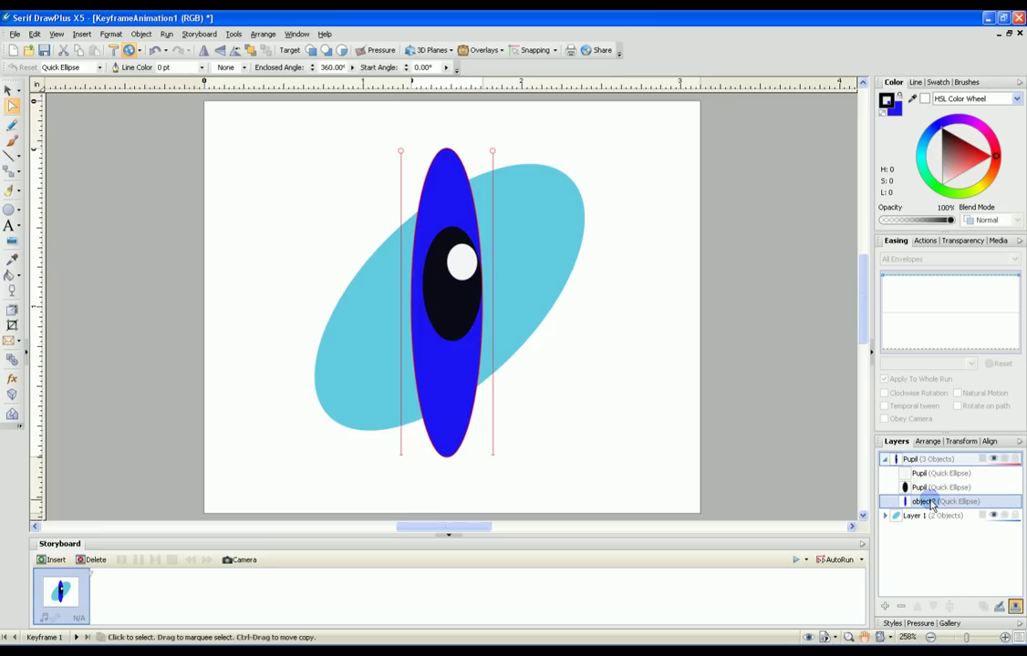
click(930, 502)
text(Pu)
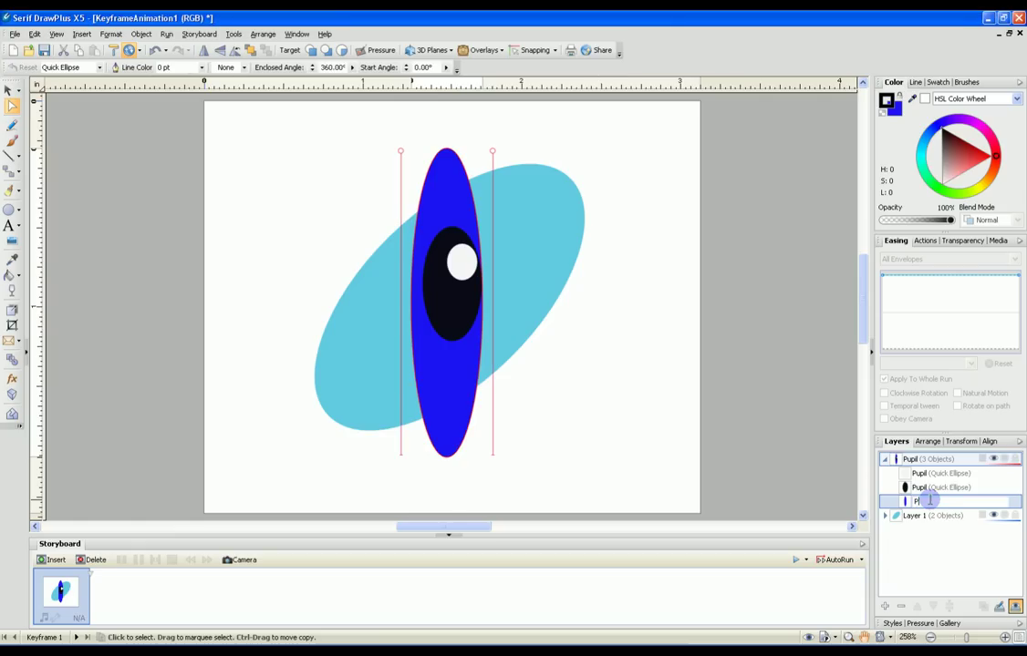
text(pil)
key(Return)
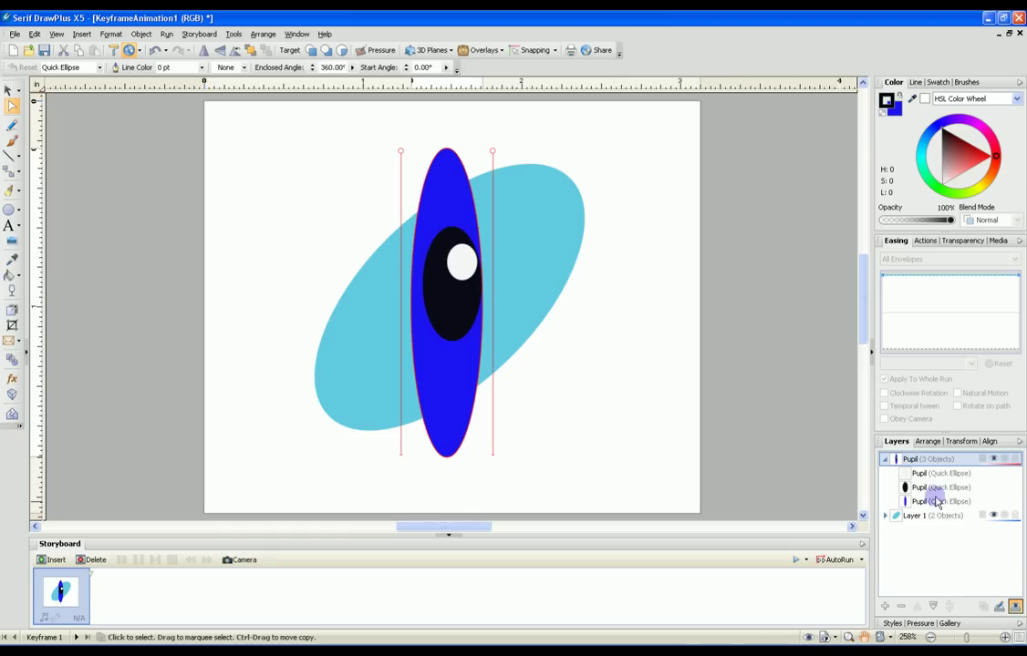
click(656, 439)
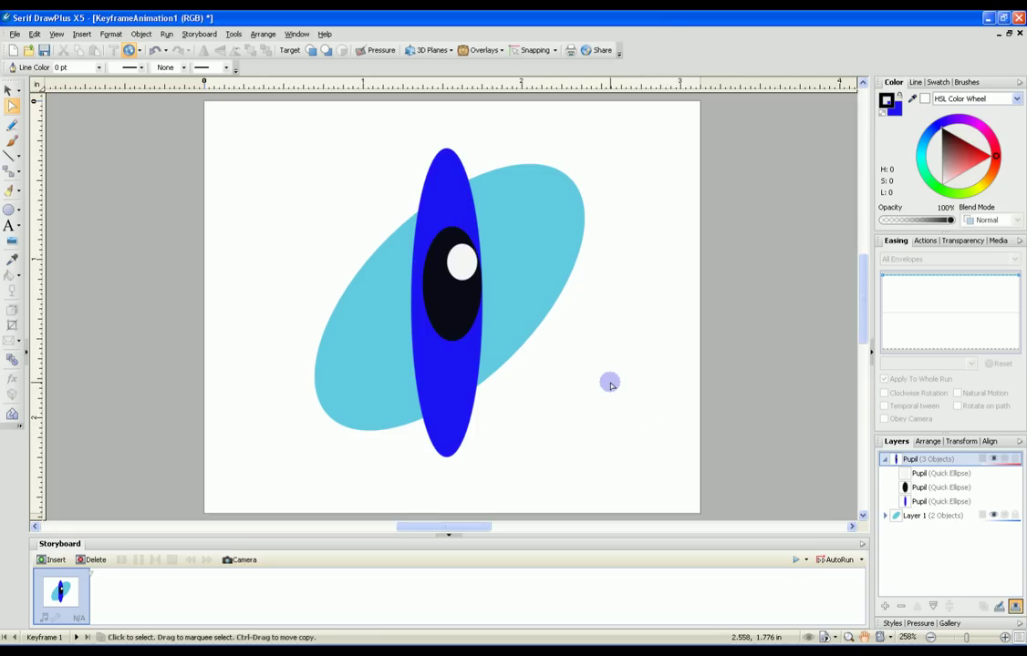
Add a new layer named Mask.
right_click(901, 541)
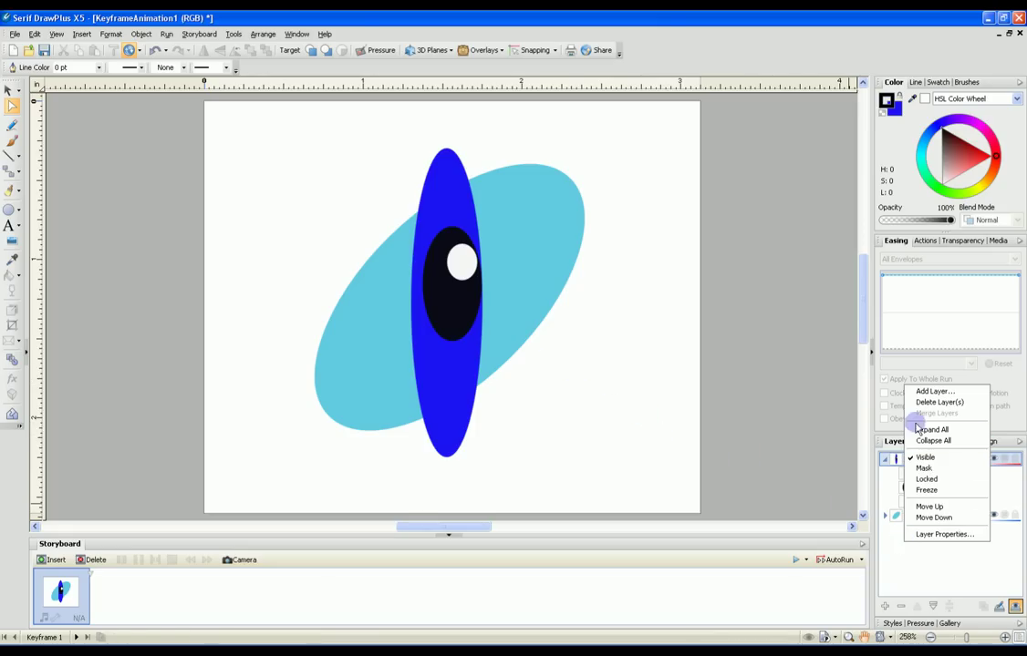
click(923, 392)
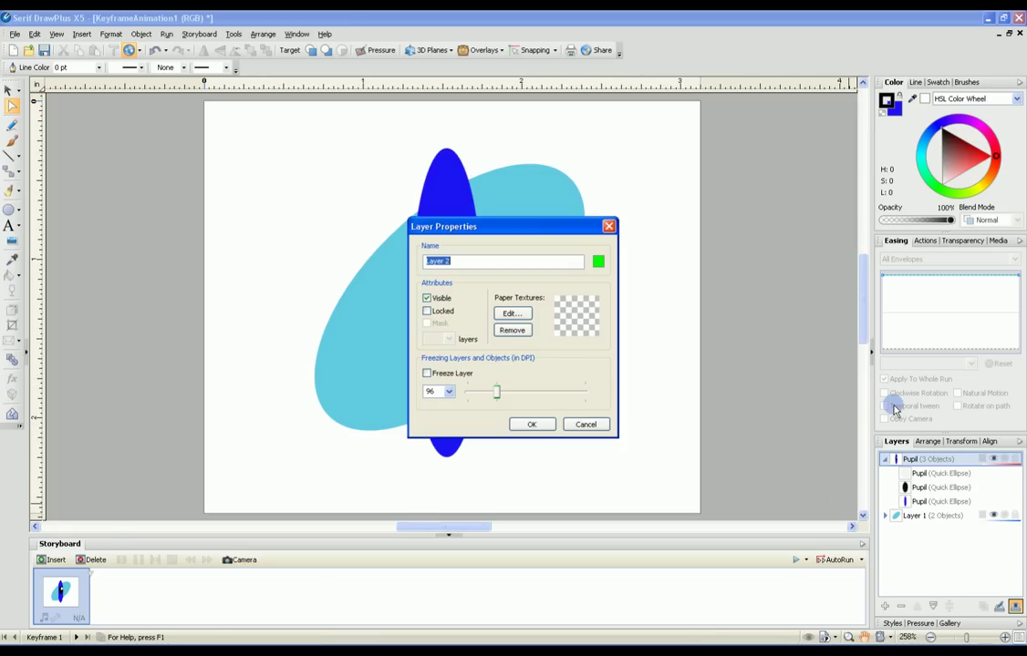
text(Mask)
key(Return)
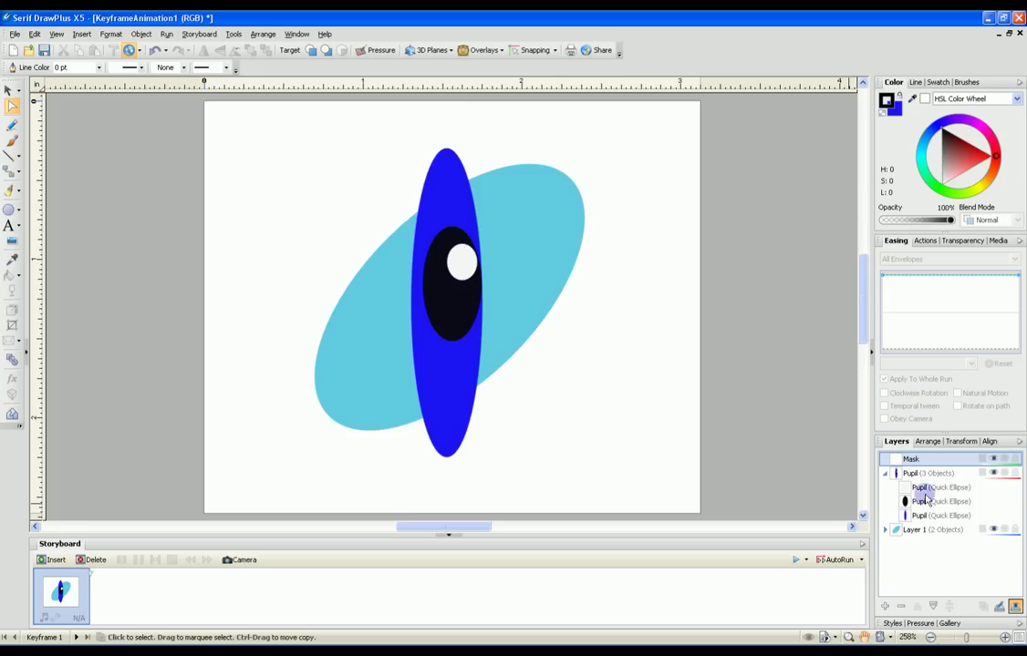
Paste a copy of the cyan eye ellipse object1 onto the Mask layer.
click(889, 531)
click(923, 543)
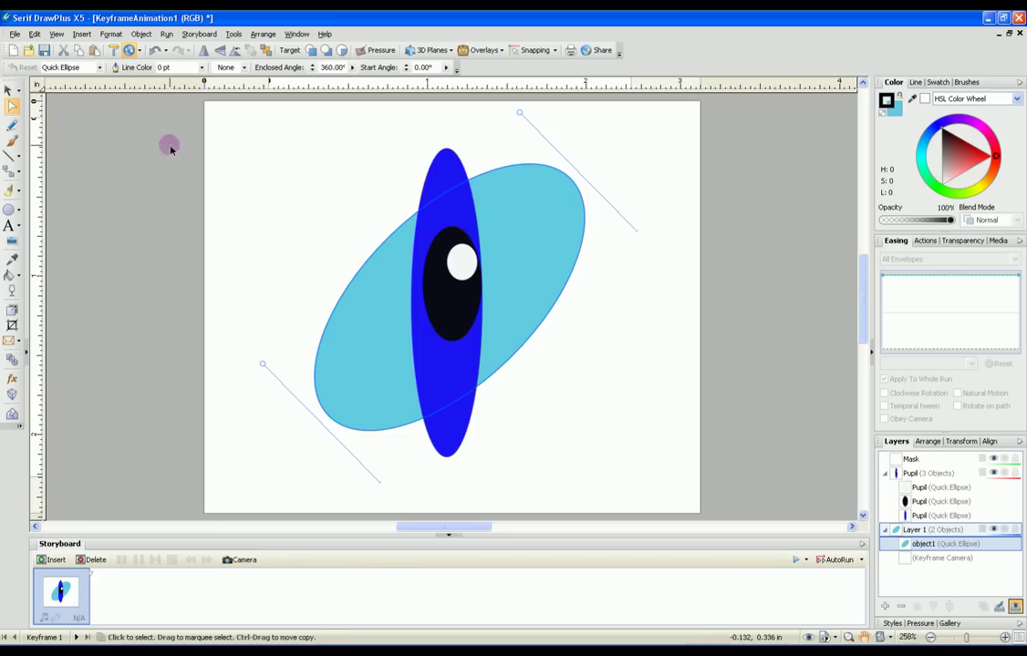
click(10, 91)
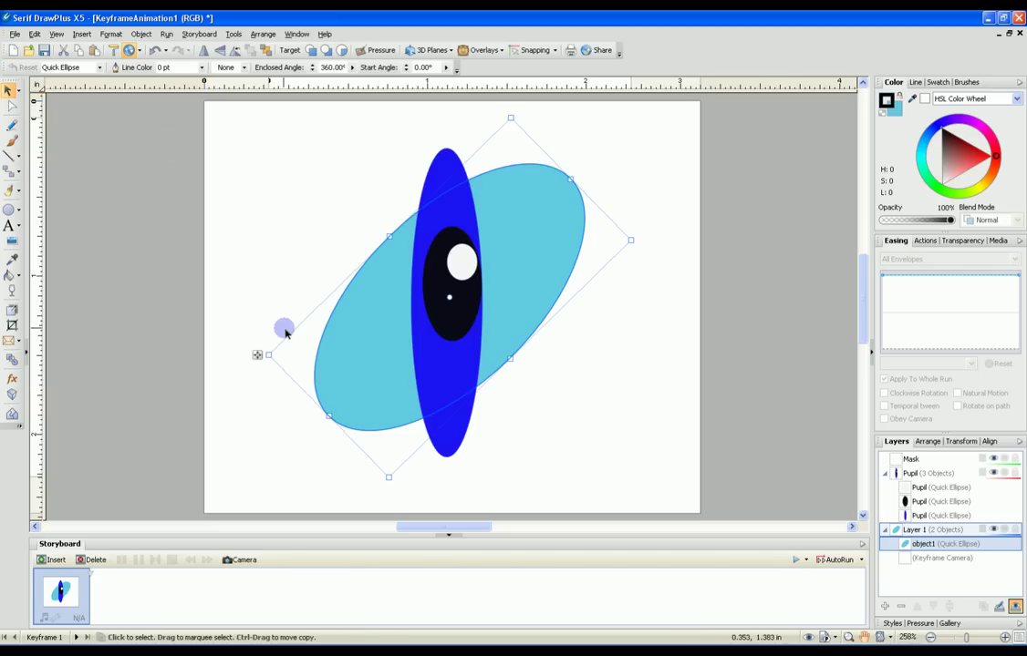
click(912, 459)
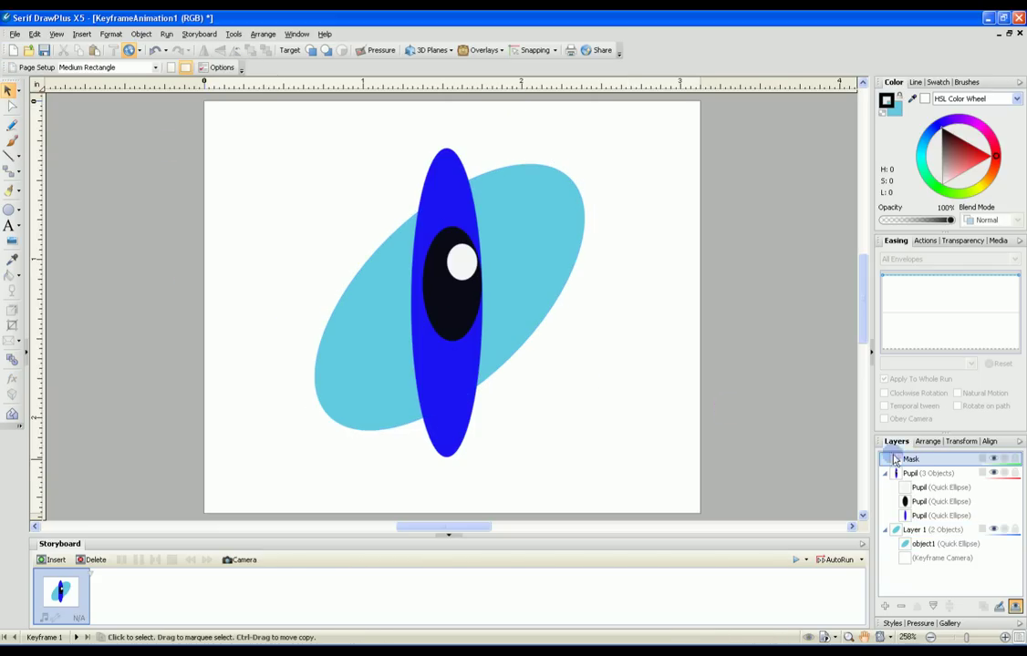
key(ctrl+v)
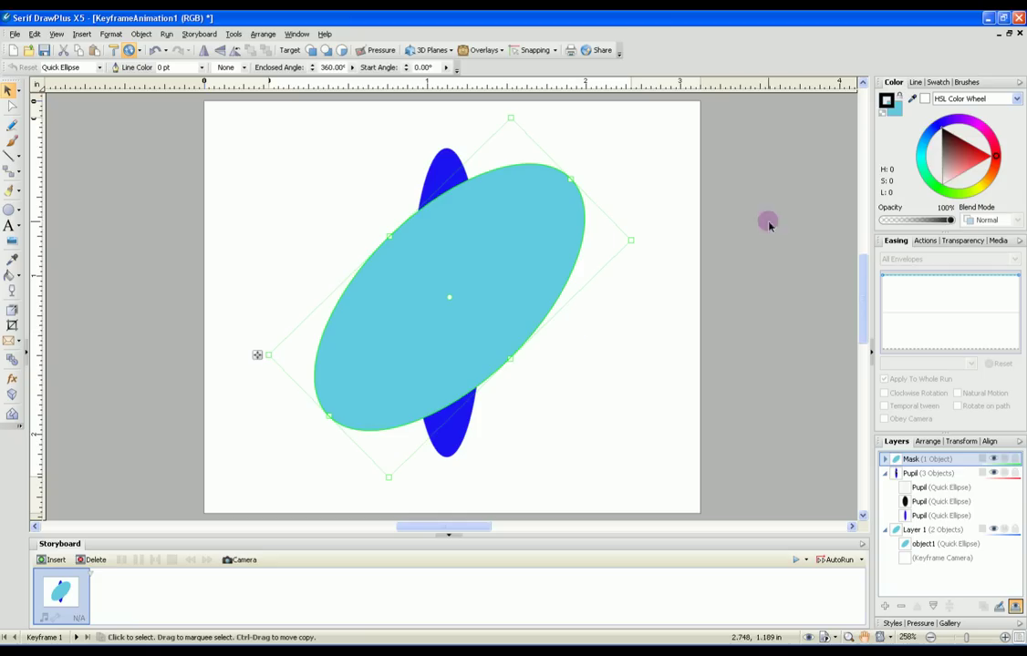
Fill the mask ellipse red-pink and turn the Mask layer into a clipping mask.
click(996, 152)
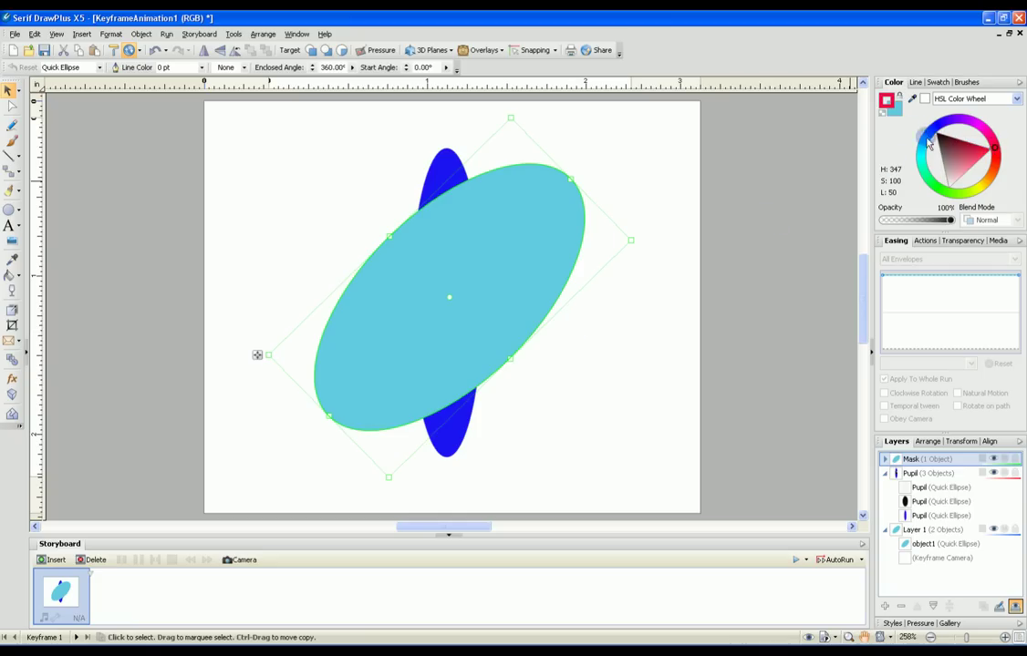
click(994, 153)
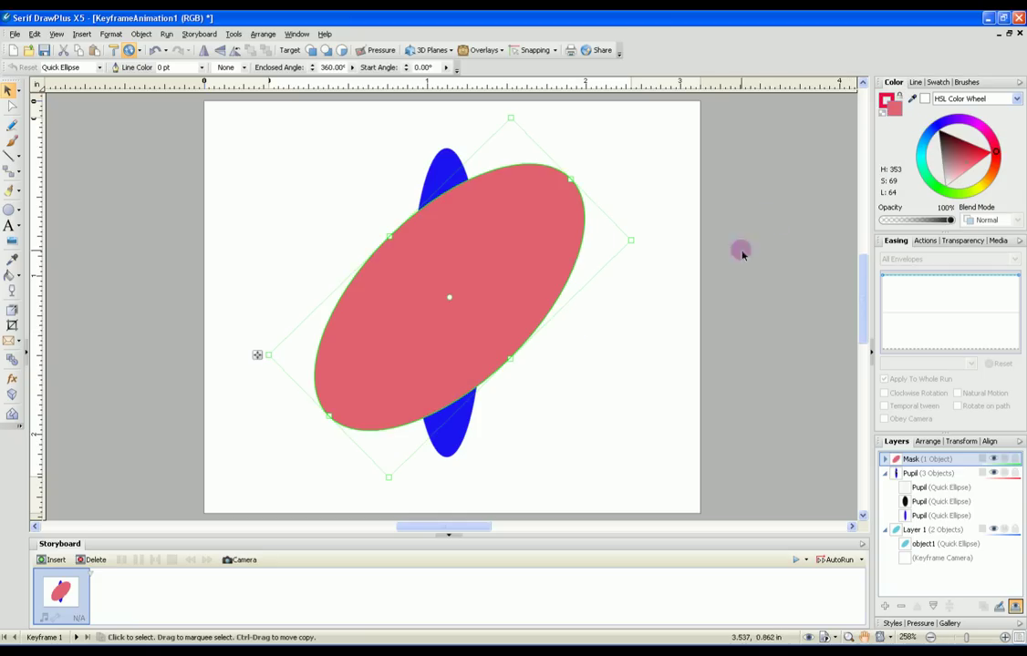
click(1016, 462)
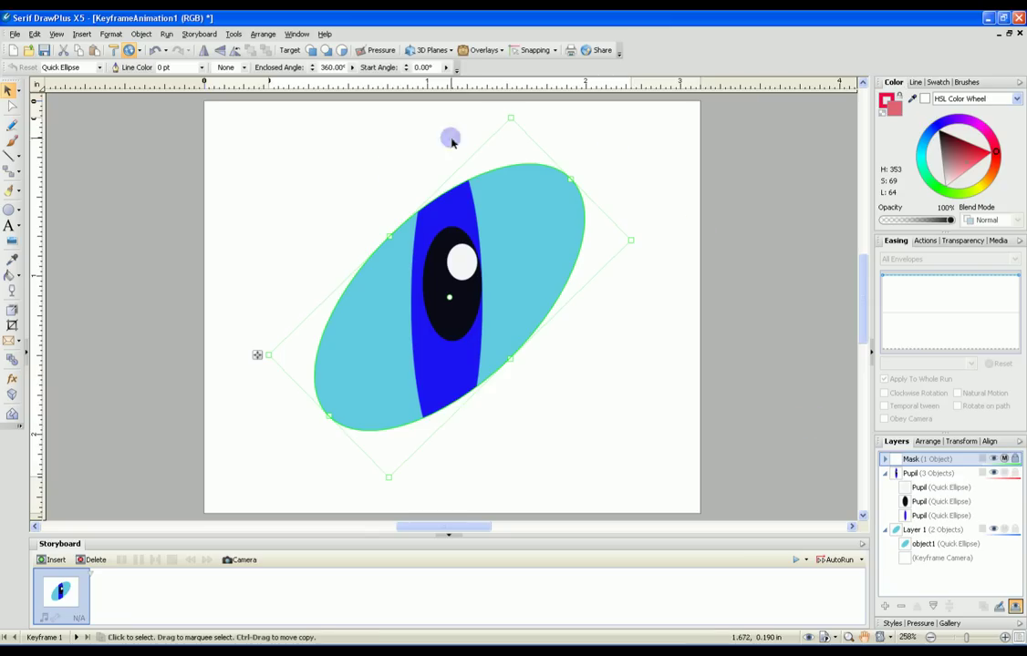
click(575, 405)
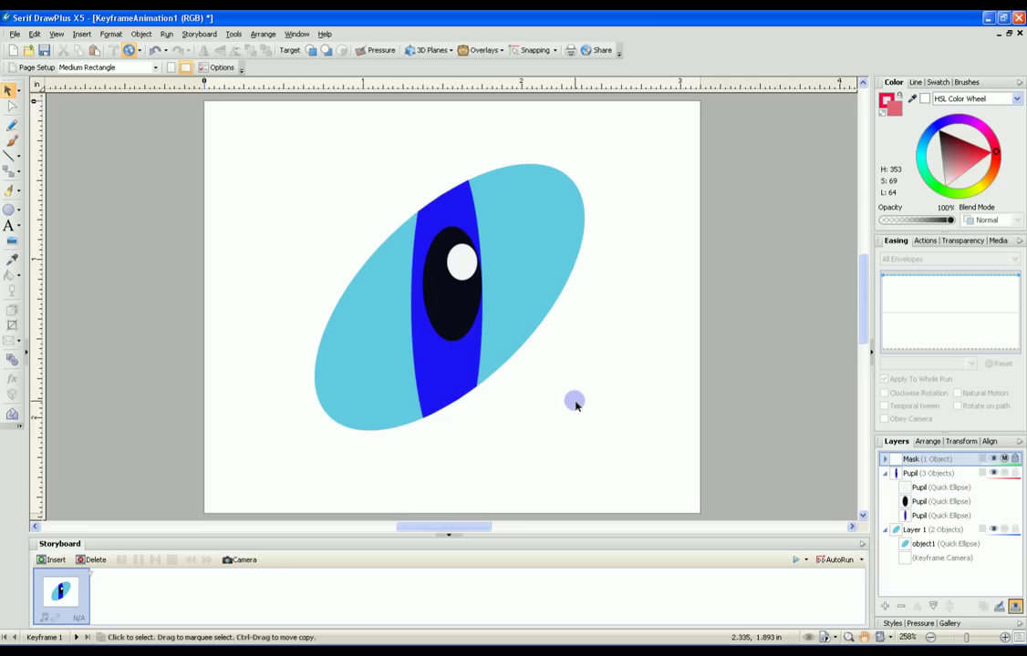
Add a layer named Decor at the top of the layer stack, above Mask.
right_click(909, 588)
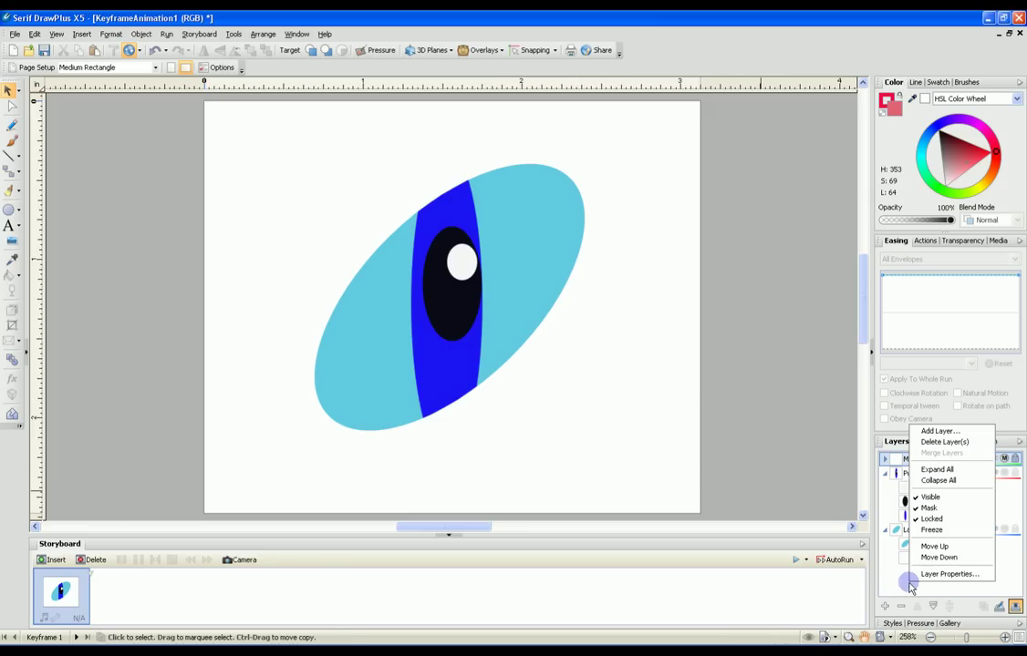
click(926, 432)
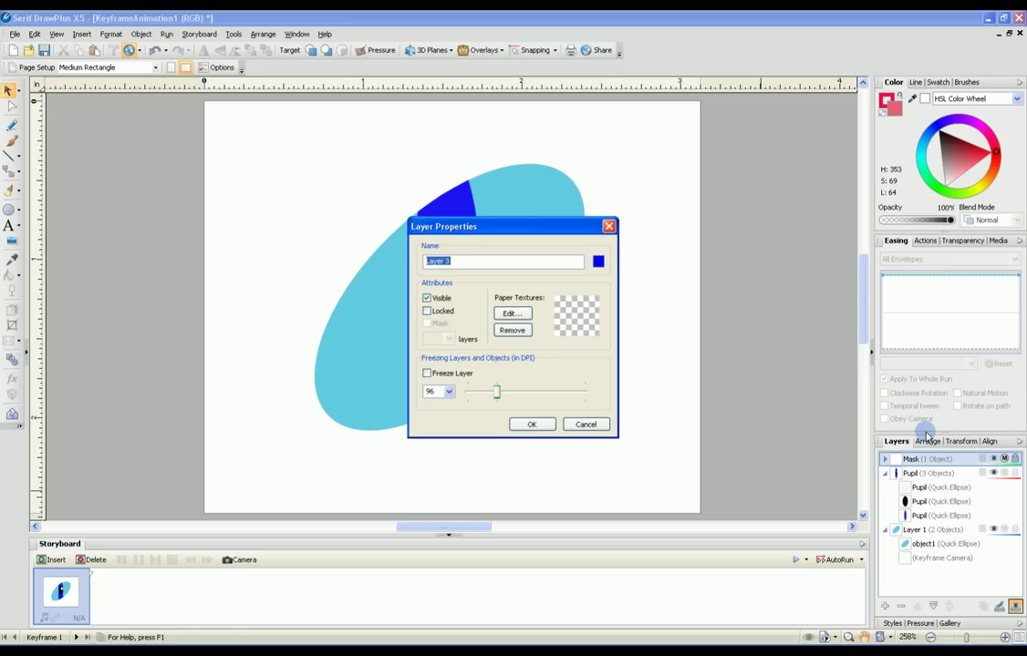
text(Decor)
key(Return)
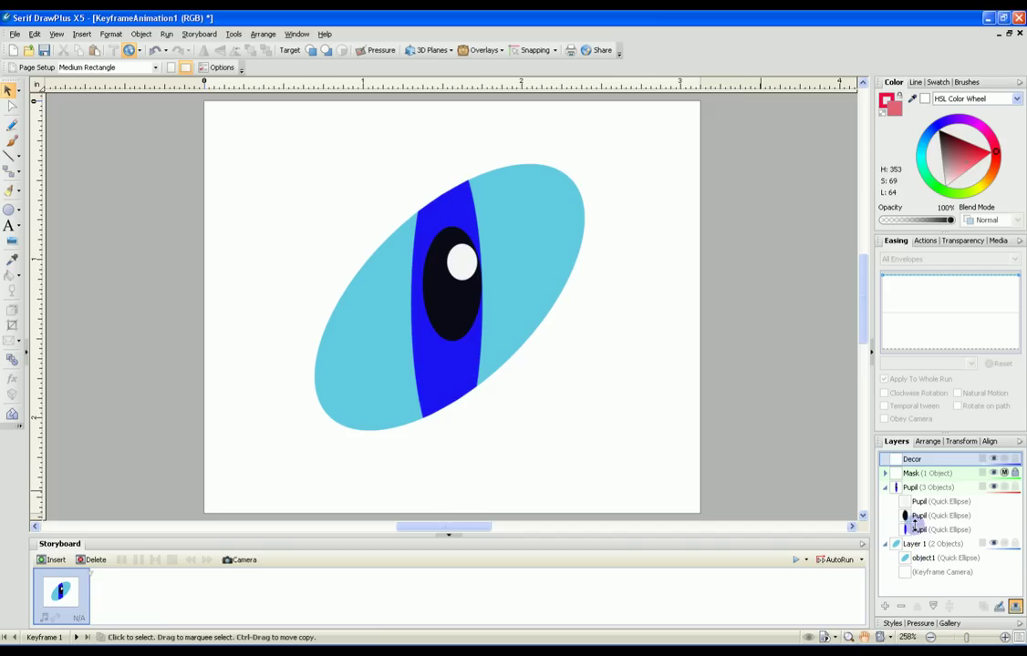
Paste a copy of the eye ellipse onto Decor, give it a 2.5 pt outline, and enlarge it slightly.
click(919, 559)
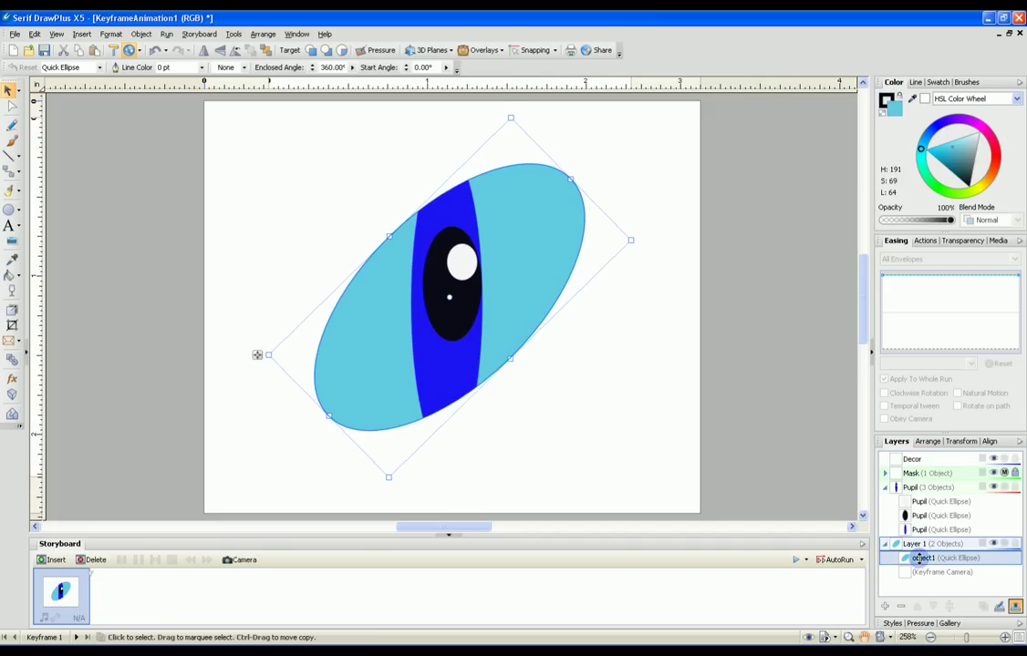
click(912, 460)
key(ctrl+v)
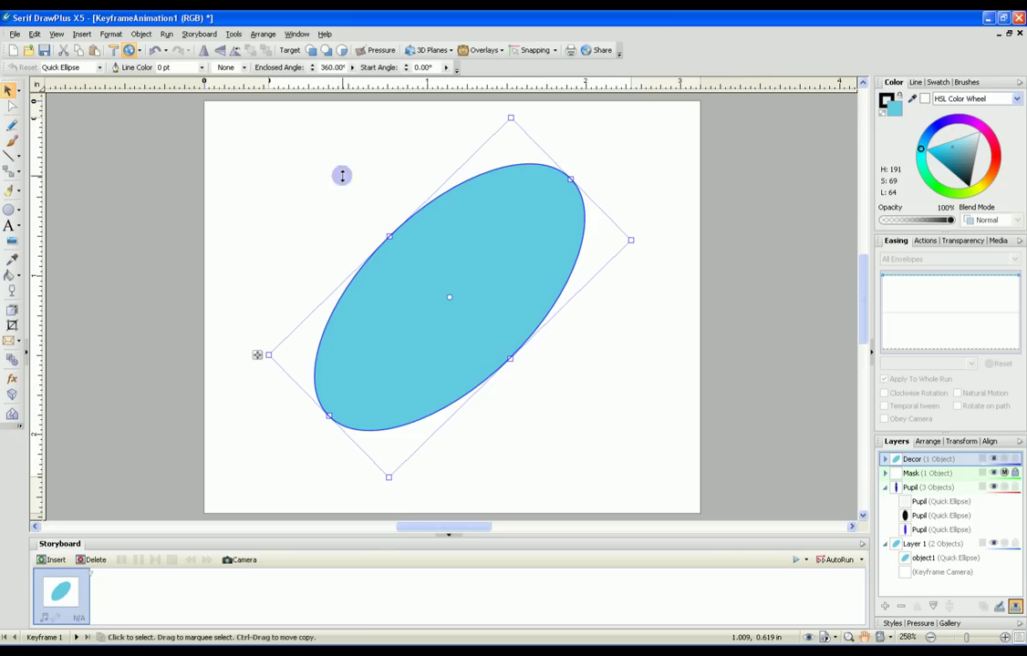
click(200, 68)
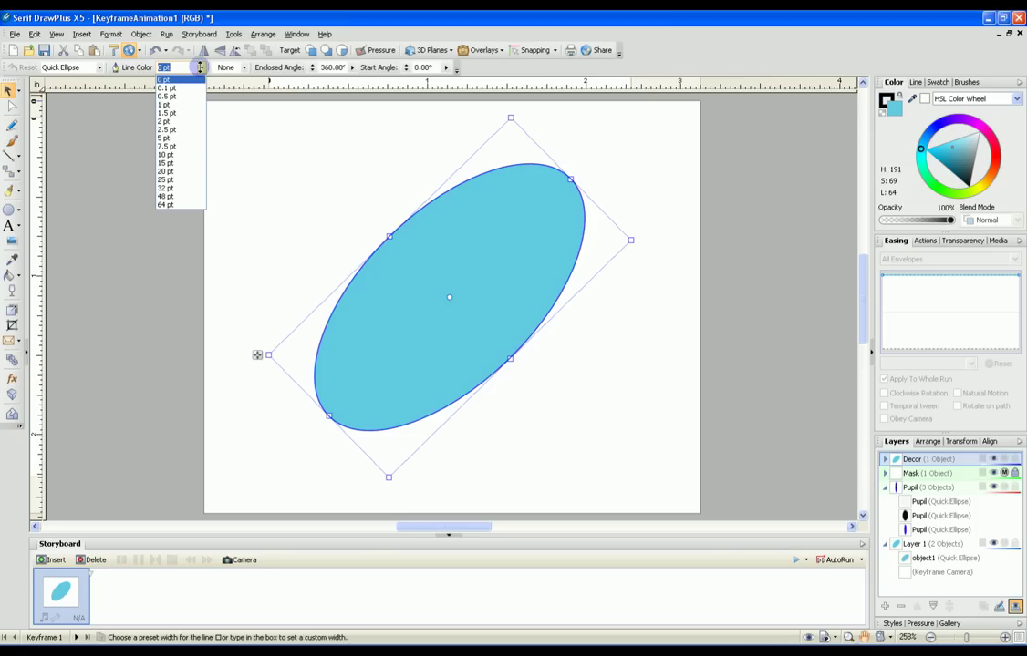
click(170, 130)
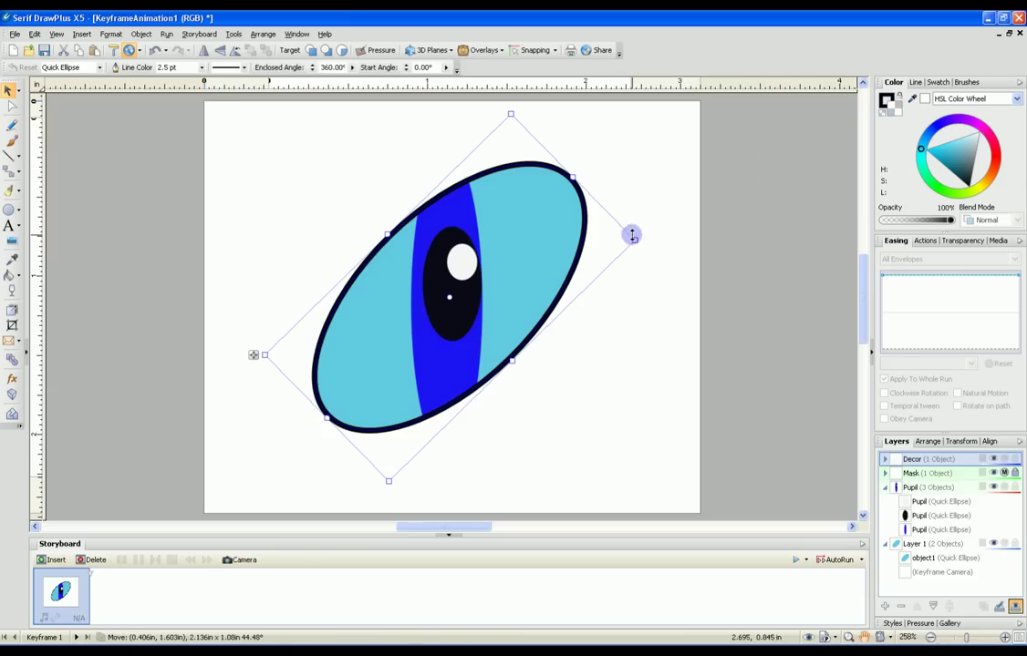
drag(631, 235, 638, 235)
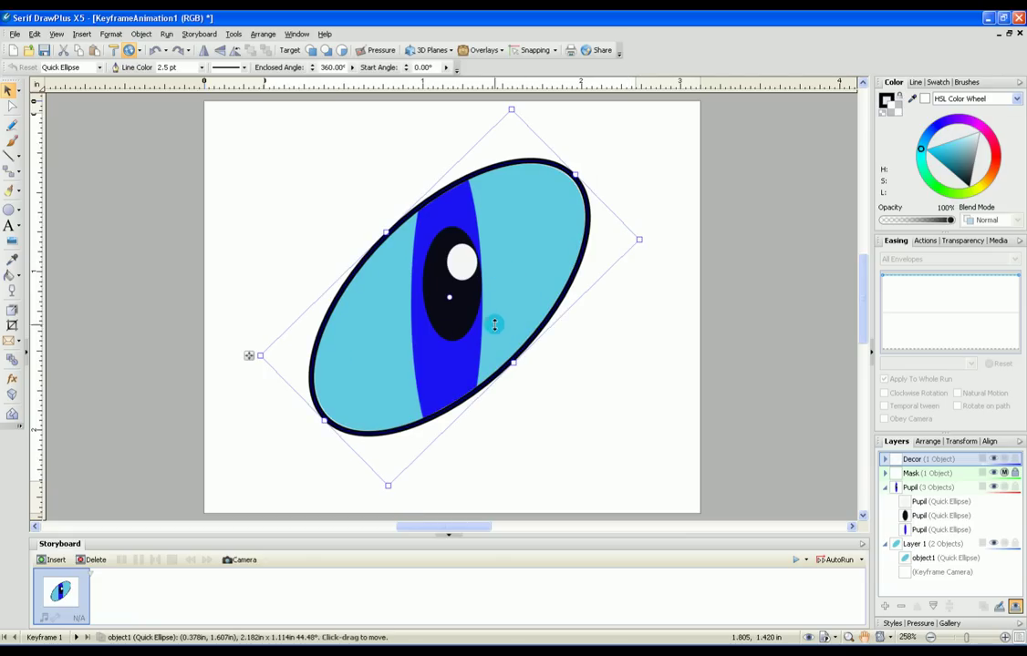
click(647, 315)
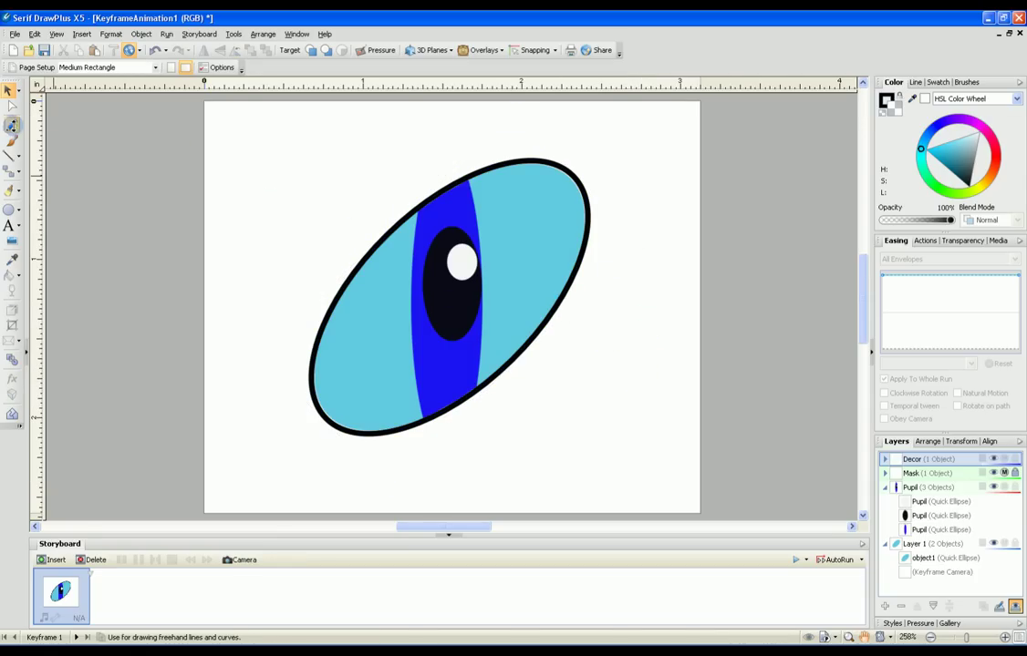
Draw curved freehand eyelashes fanning along the eye's upper edge with the Pencil tool.
click(11, 124)
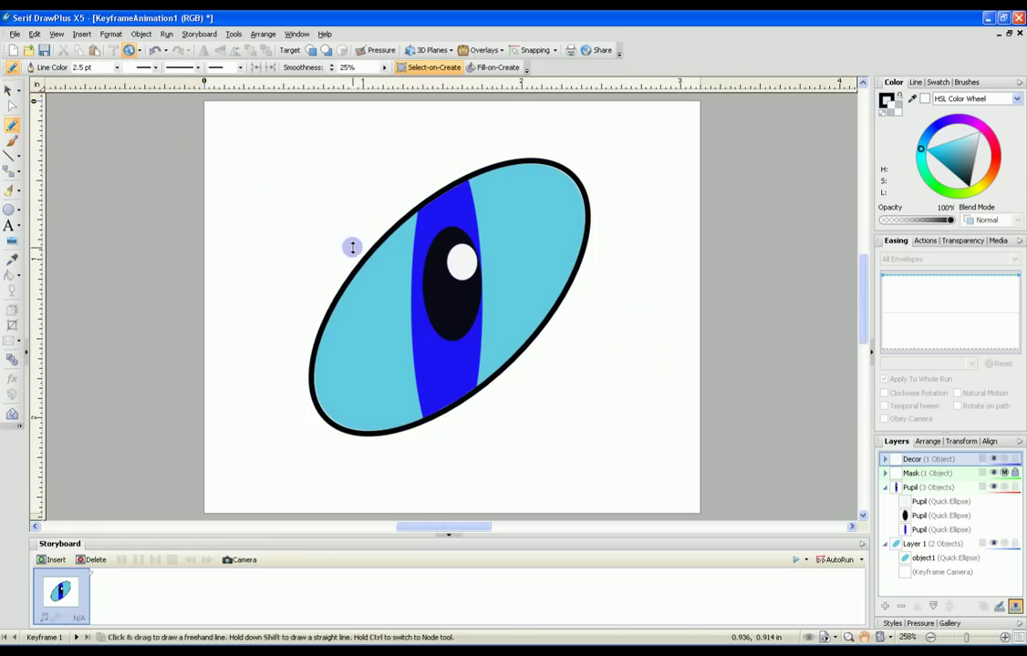
drag(327, 304, 293, 221)
drag(355, 266, 328, 205)
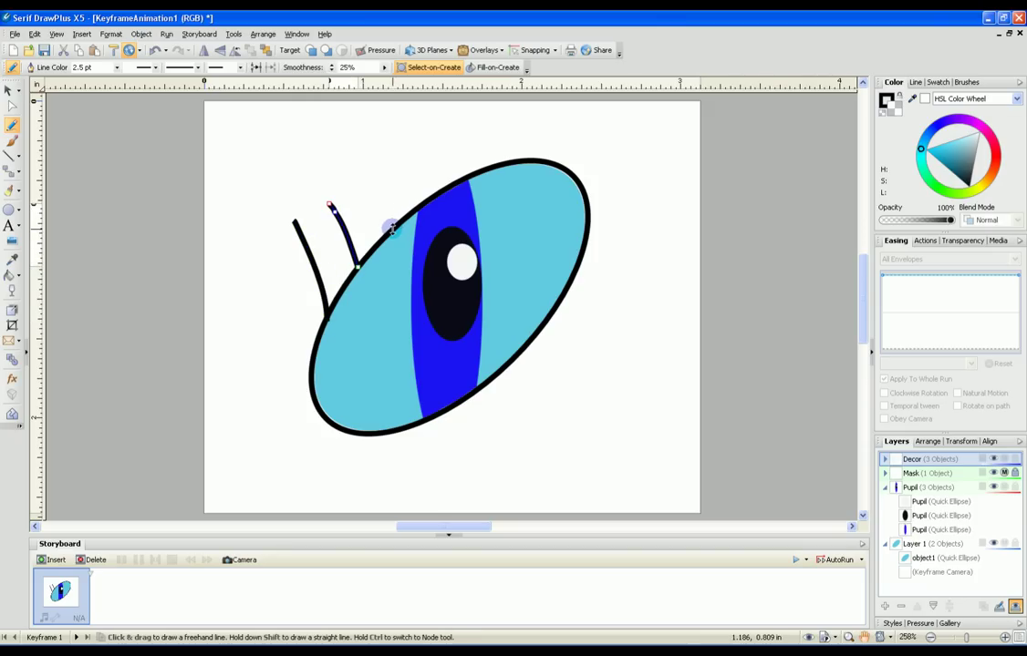
drag(391, 226, 366, 174)
drag(429, 195, 408, 157)
mouse_move(472, 171)
mouse_down()
mouse_move(455, 139)
mouse_move(506, 152)
mouse_move(498, 139)
mouse_up()
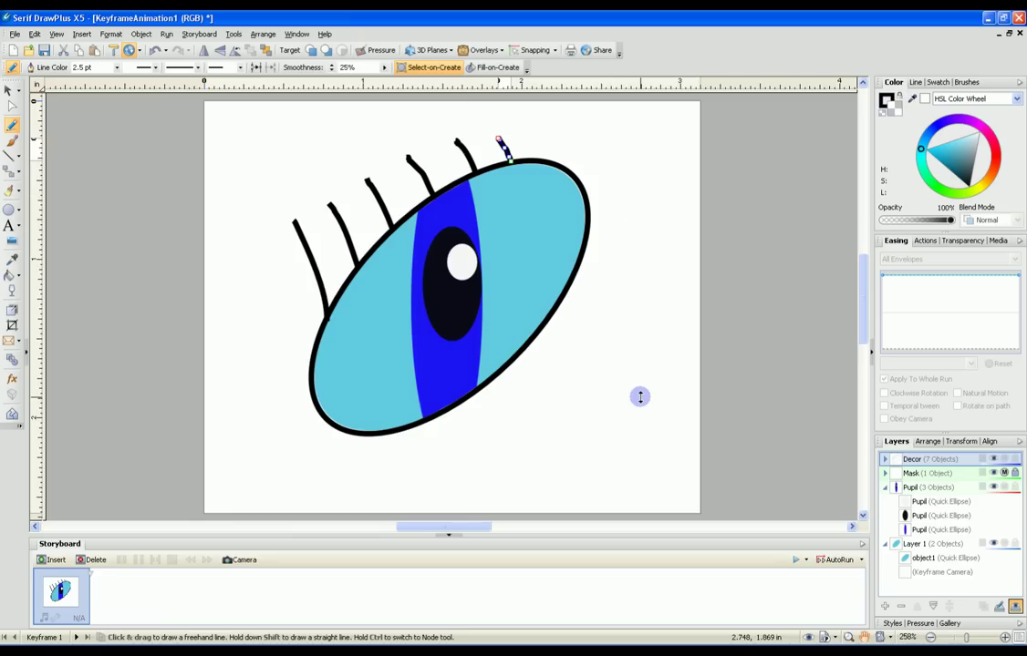
click(7, 87)
click(652, 403)
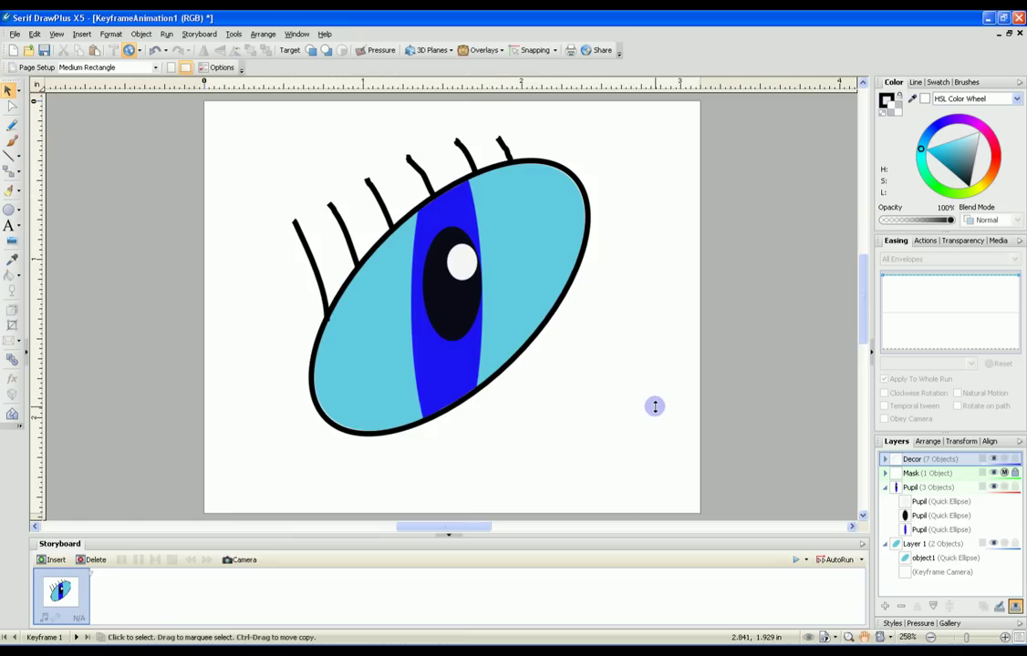
click(715, 442)
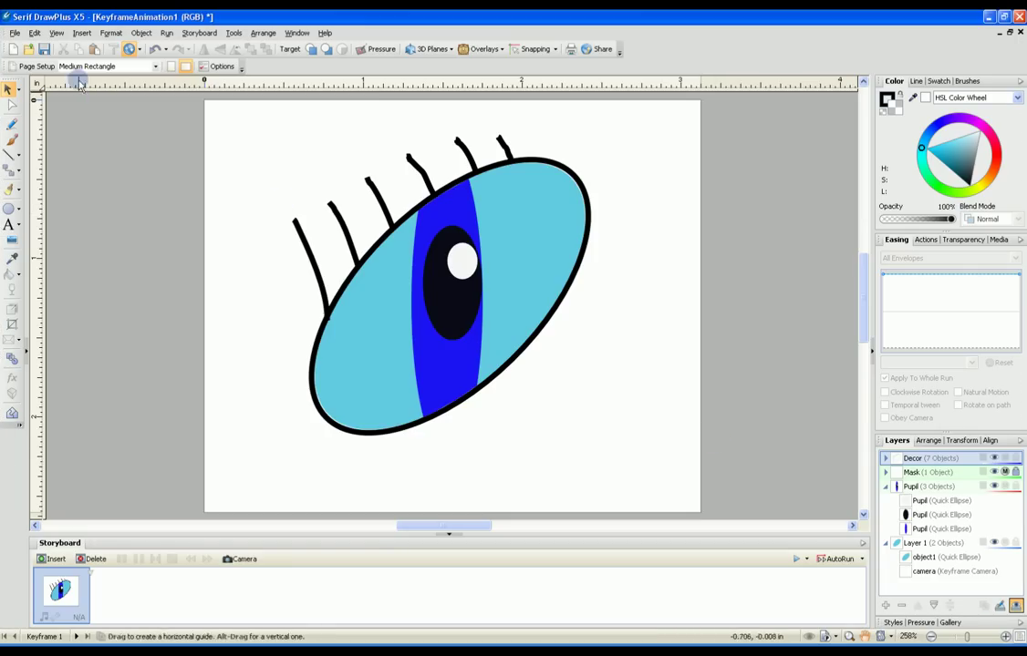
Export the eye drawing as a Flash SWF named 'Blue Eye' in the Eyes folder.
click(16, 33)
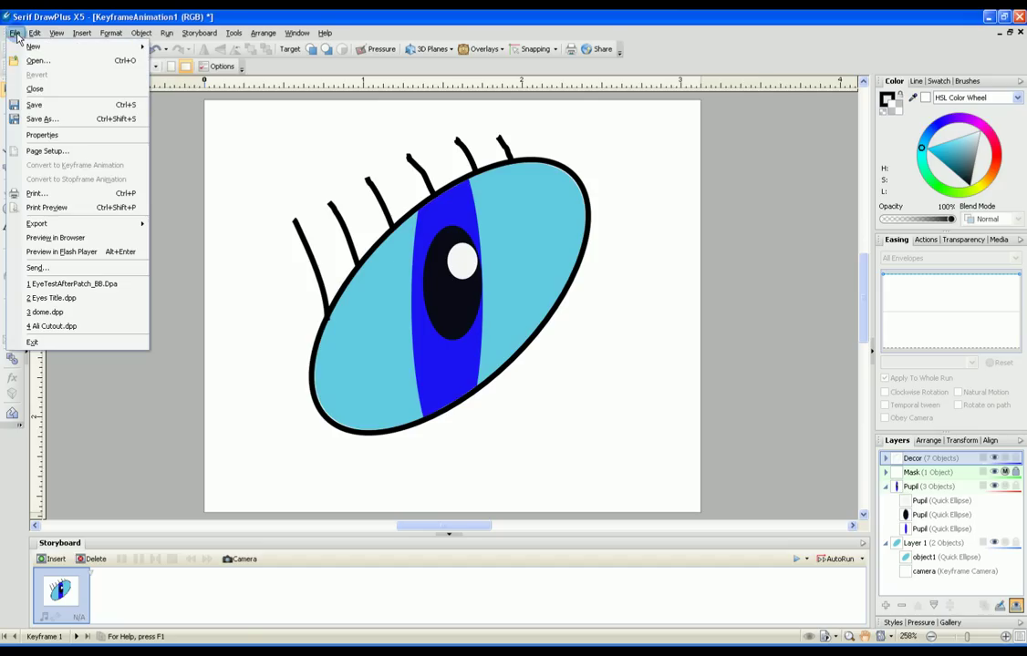
mouse_move(51, 225)
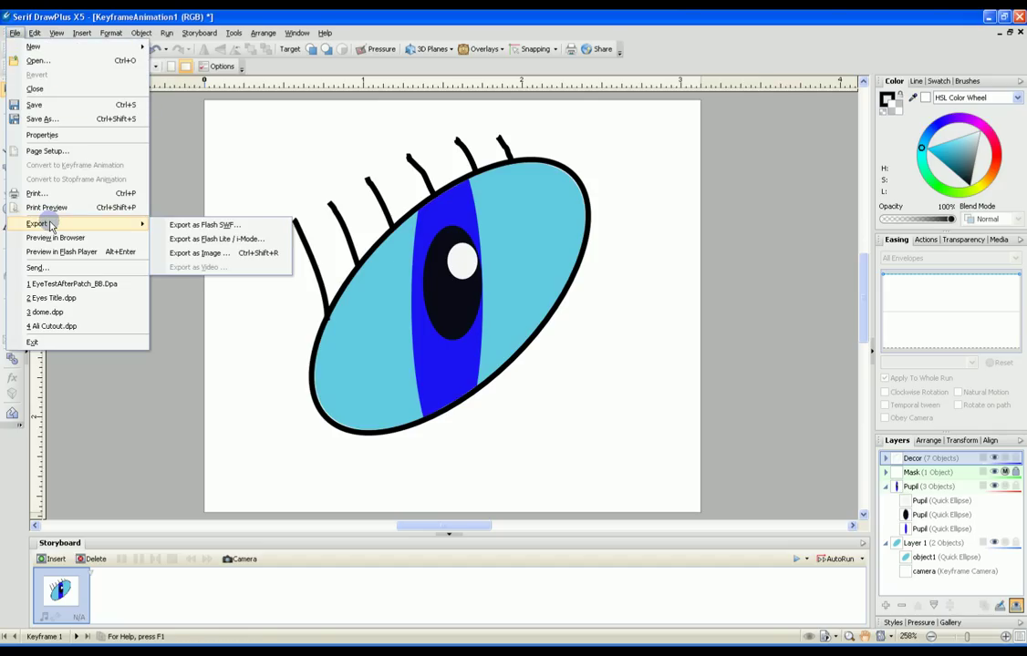
click(235, 226)
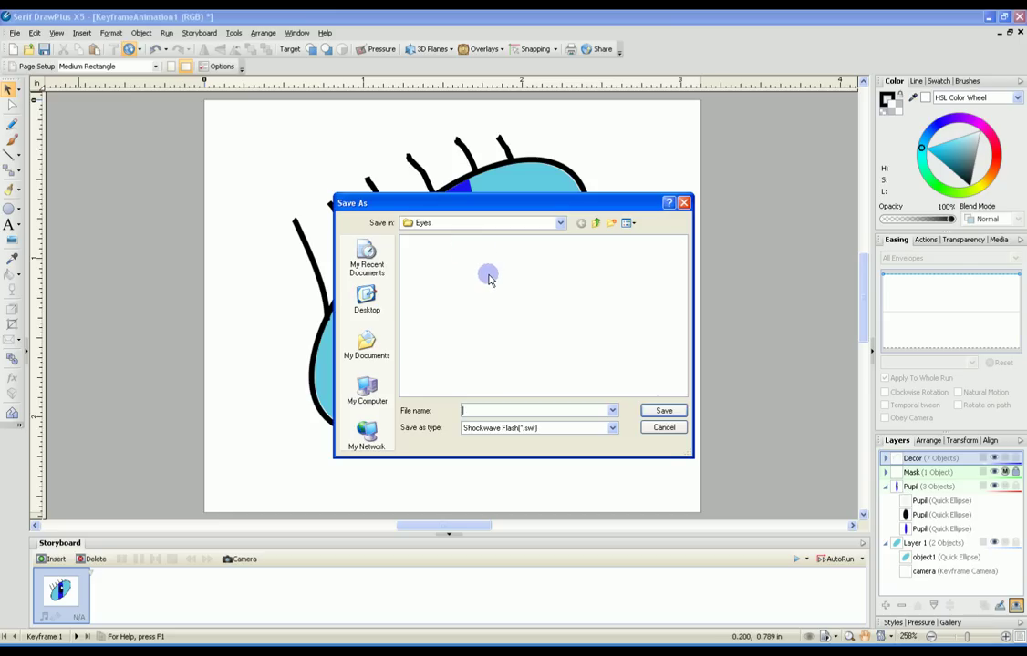
text(Blue Eye)
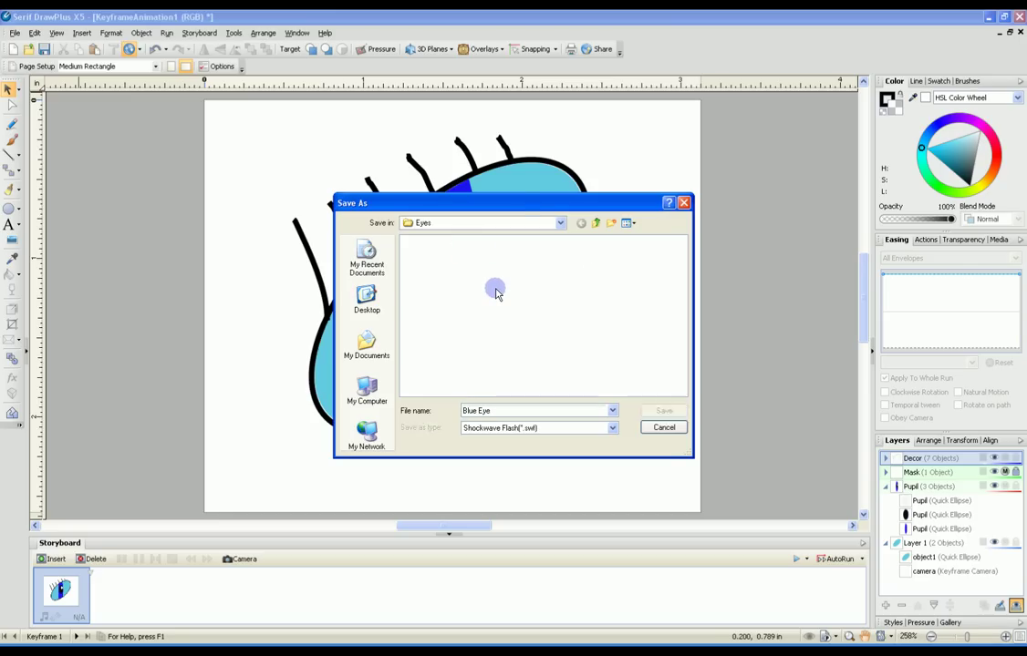
key(Return)
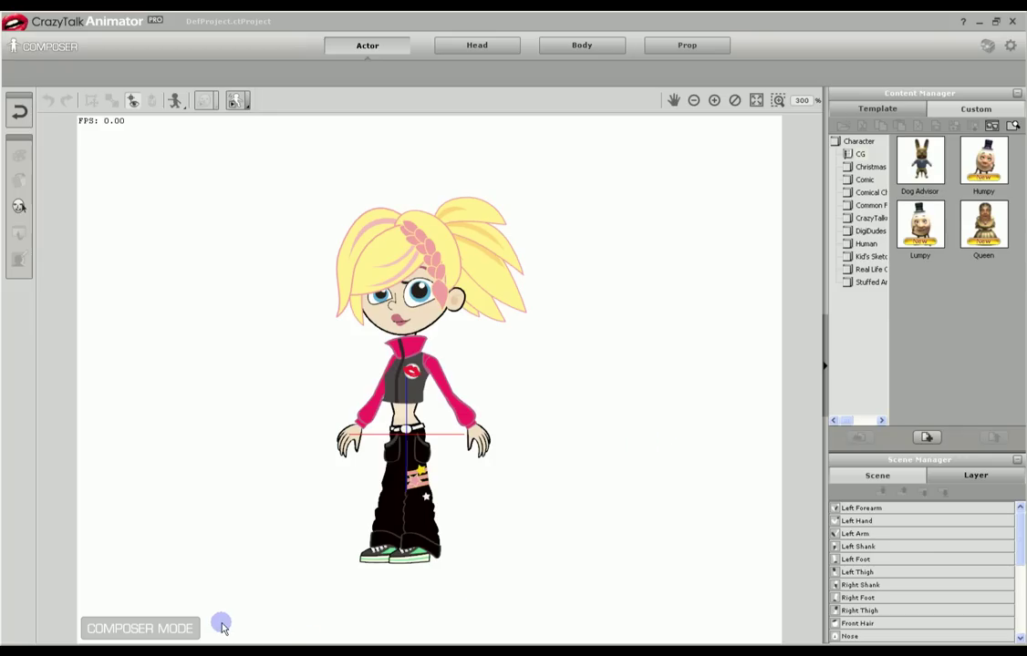
Select the character's left eye and open its sprites in the Sprite Editor.
click(417, 304)
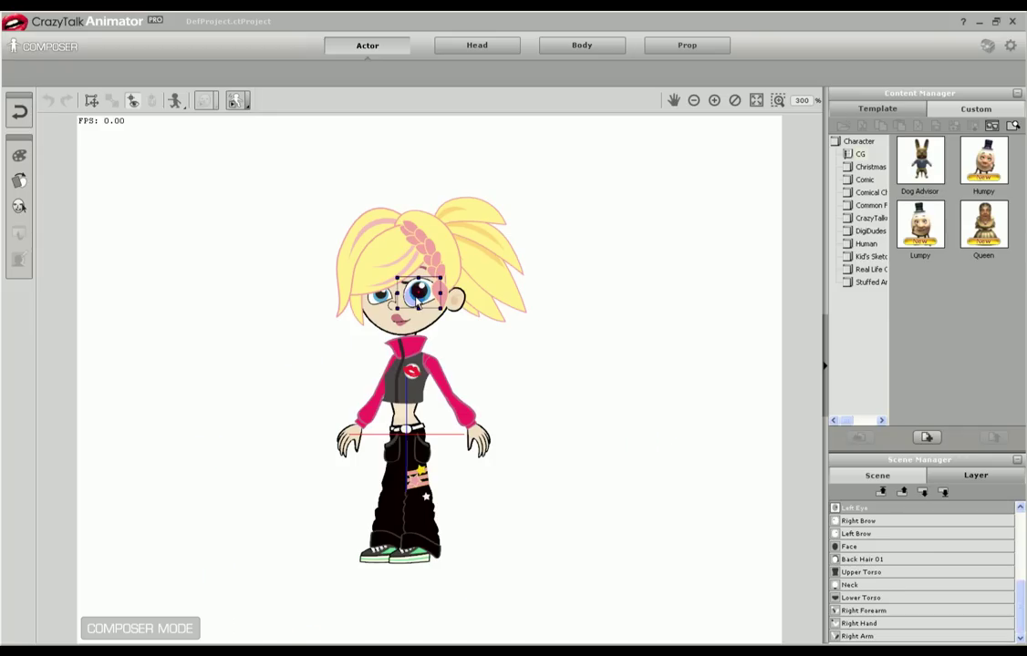
click(20, 181)
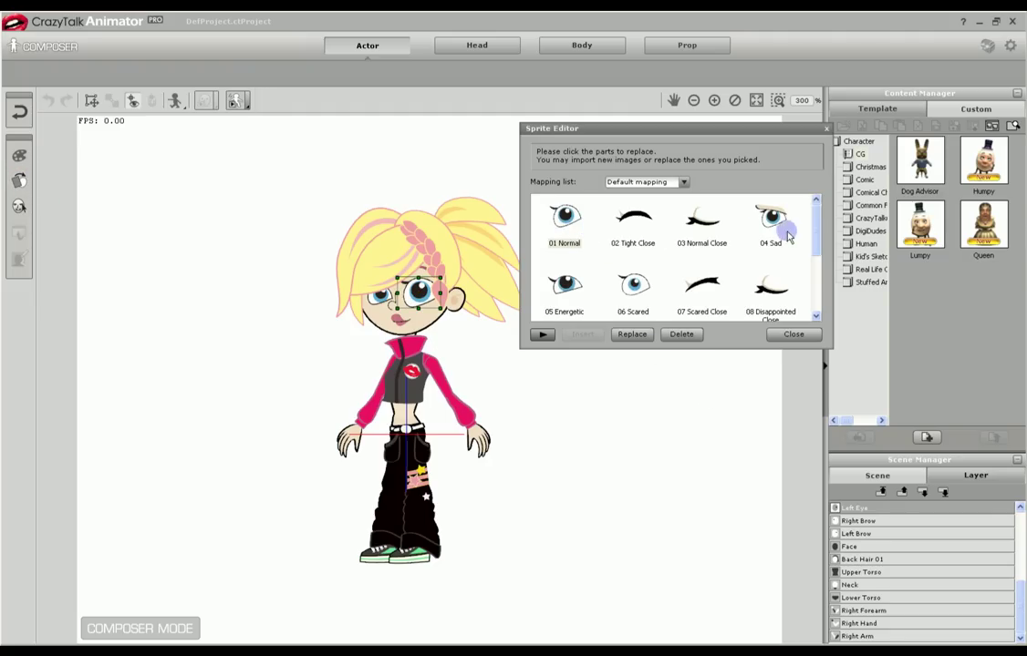
mouse_move(817, 237)
mouse_down()
mouse_move(813, 291)
mouse_move(812, 219)
mouse_up()
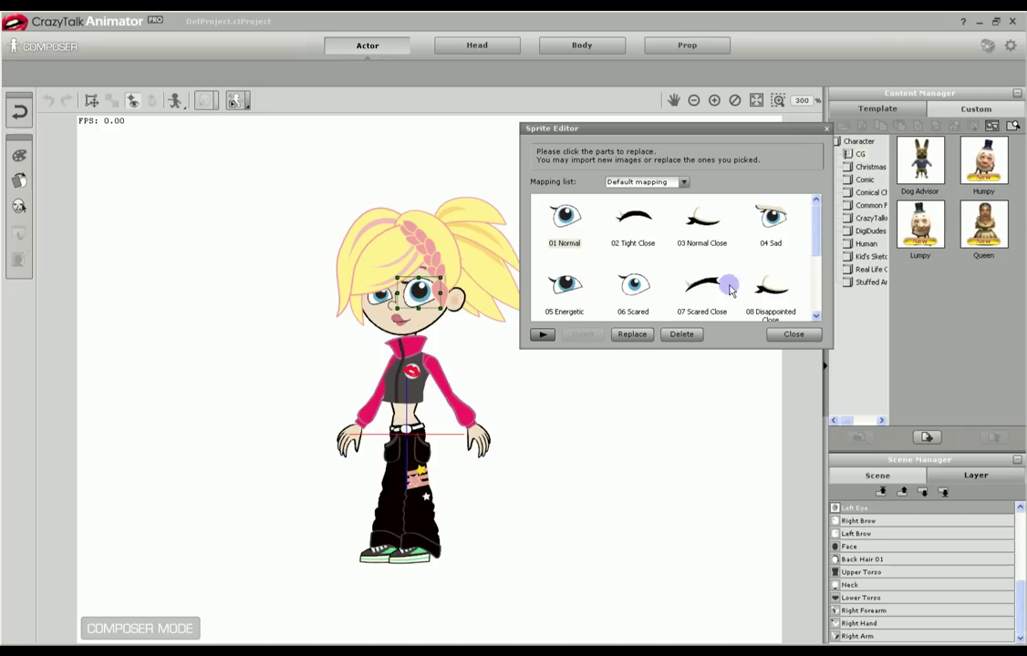
scroll(820, 227, down, 3)
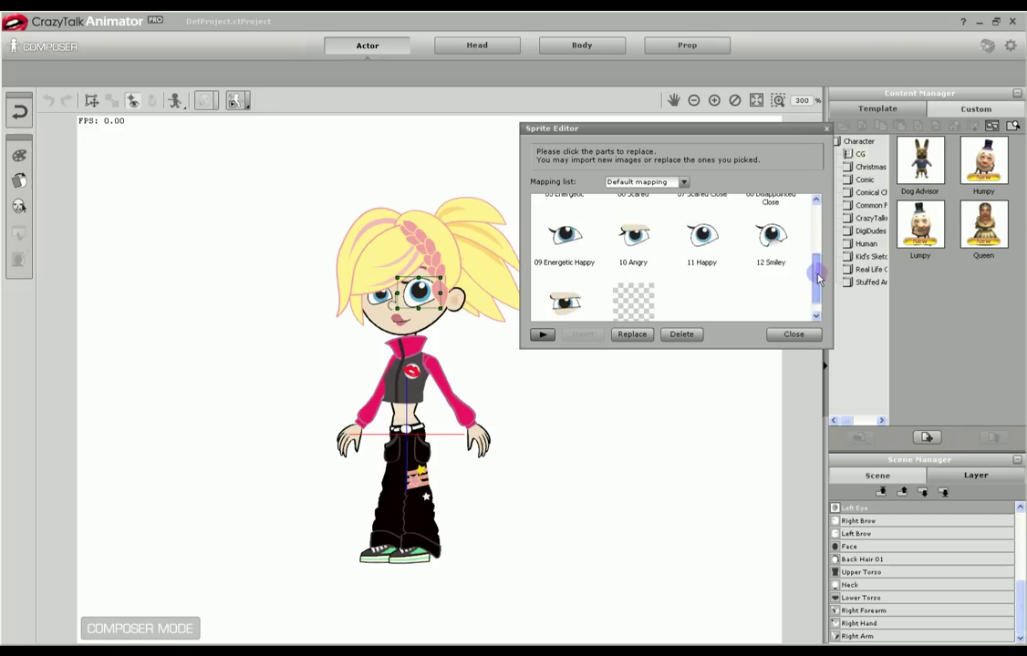
scroll(816, 246, up, 3)
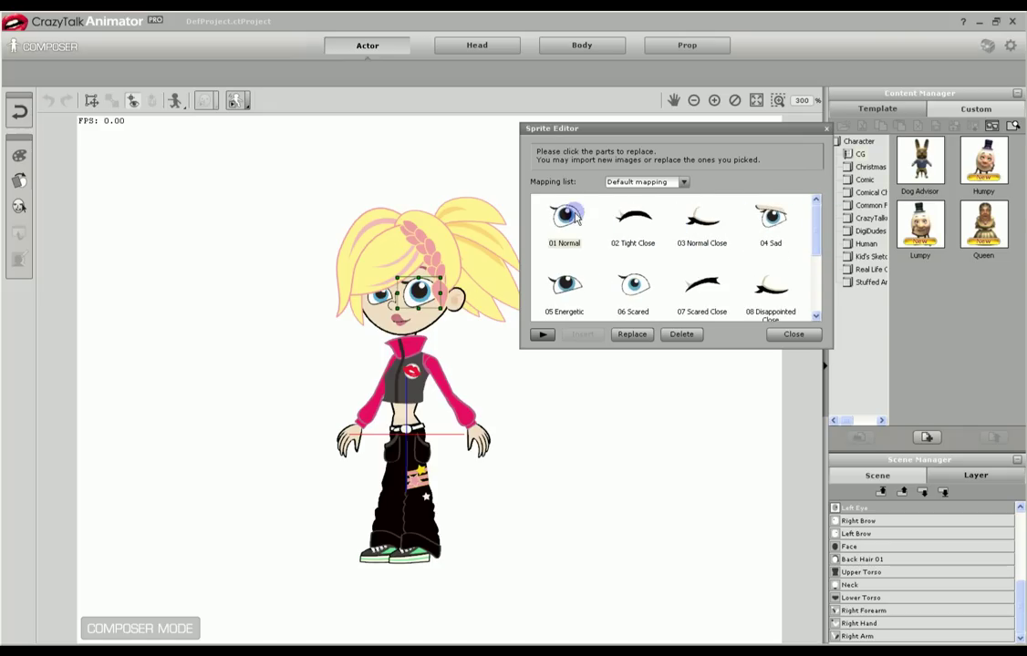
Replace the left eye with Blue Eye.swf for all expressions.
click(635, 334)
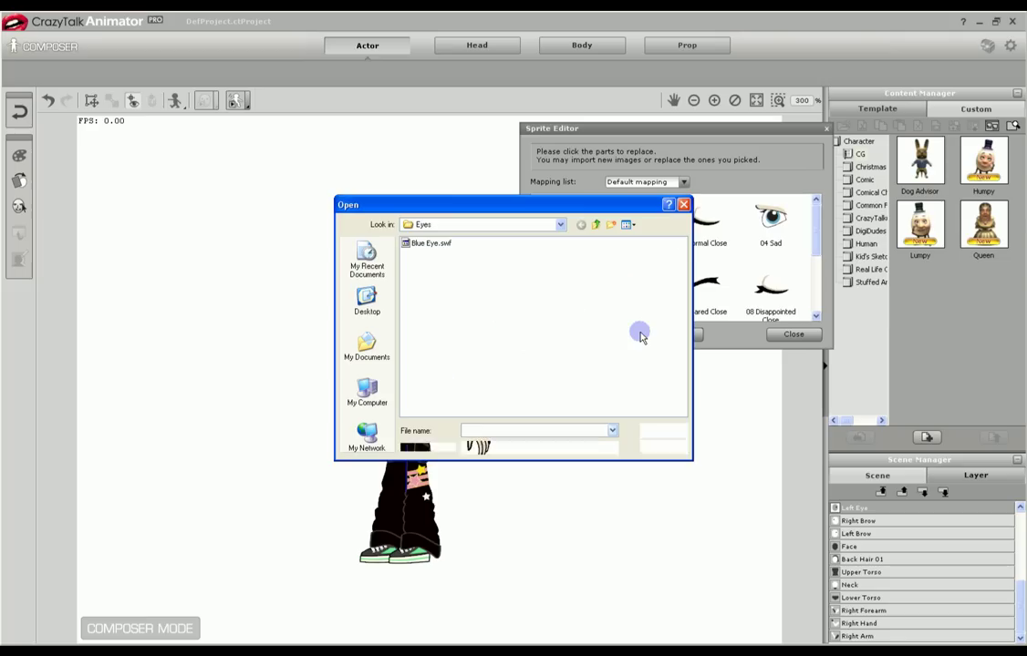
click(421, 243)
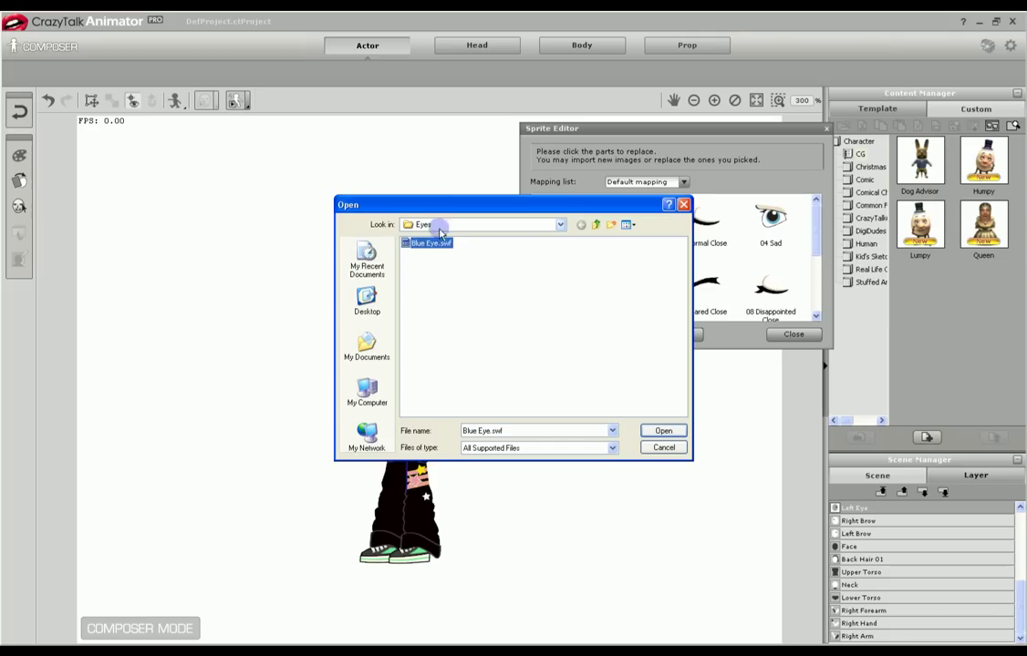
click(659, 431)
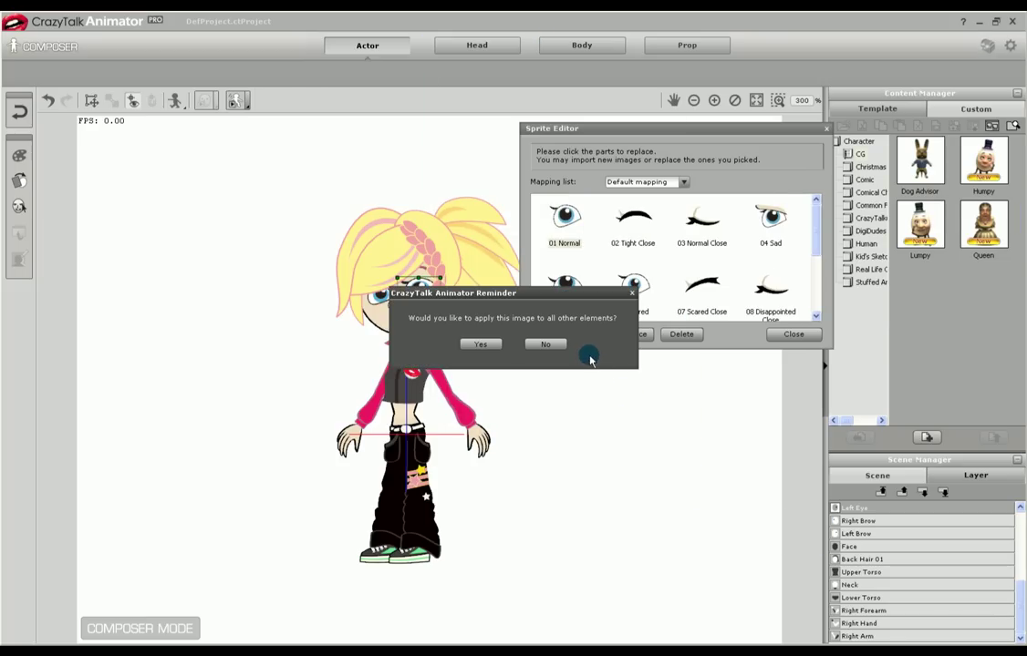
click(480, 346)
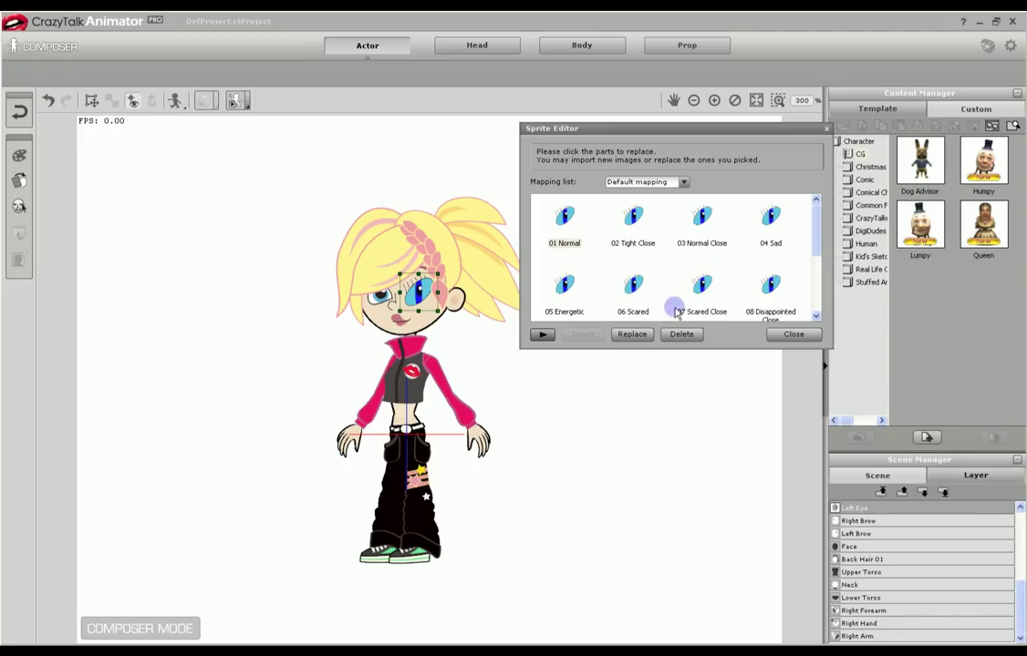
Replace the right eye with Blue Eye.swf for all expressions and close the Sprite Editor.
click(381, 305)
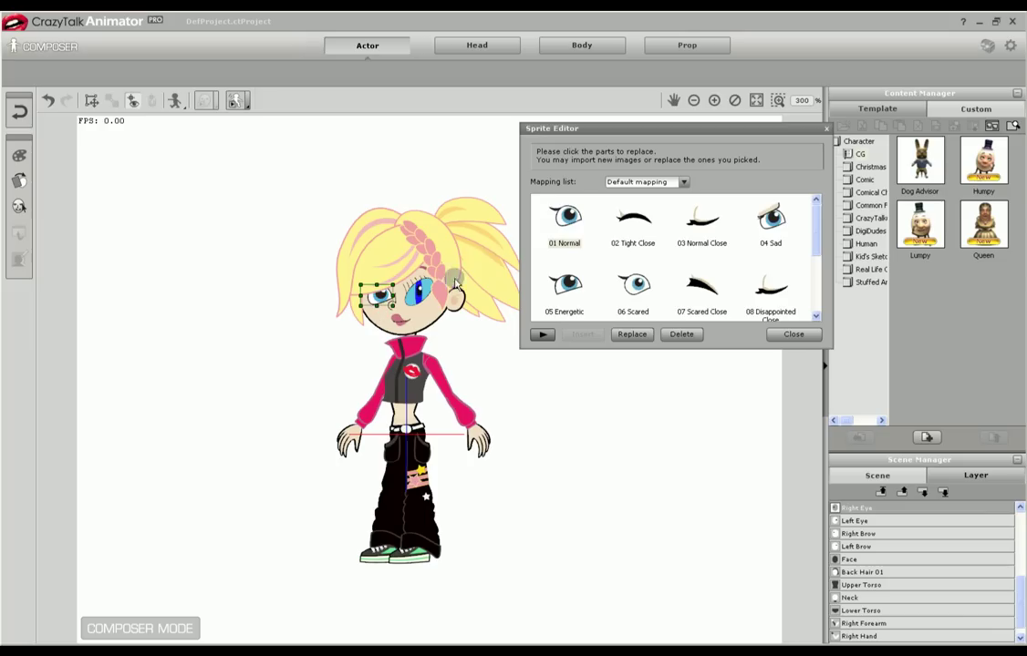
click(629, 334)
click(425, 244)
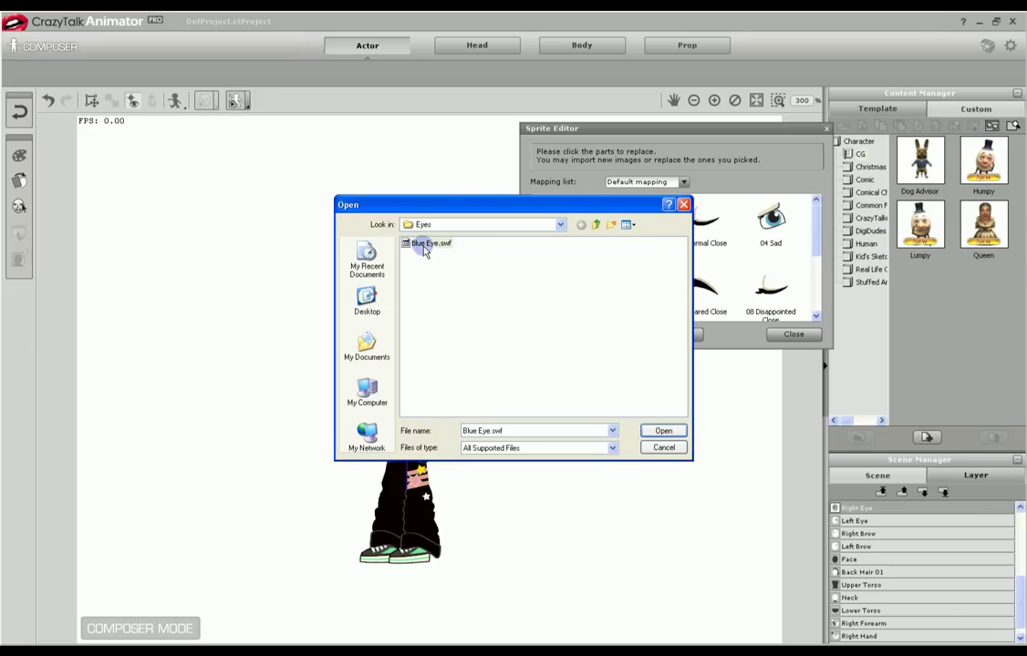
click(660, 430)
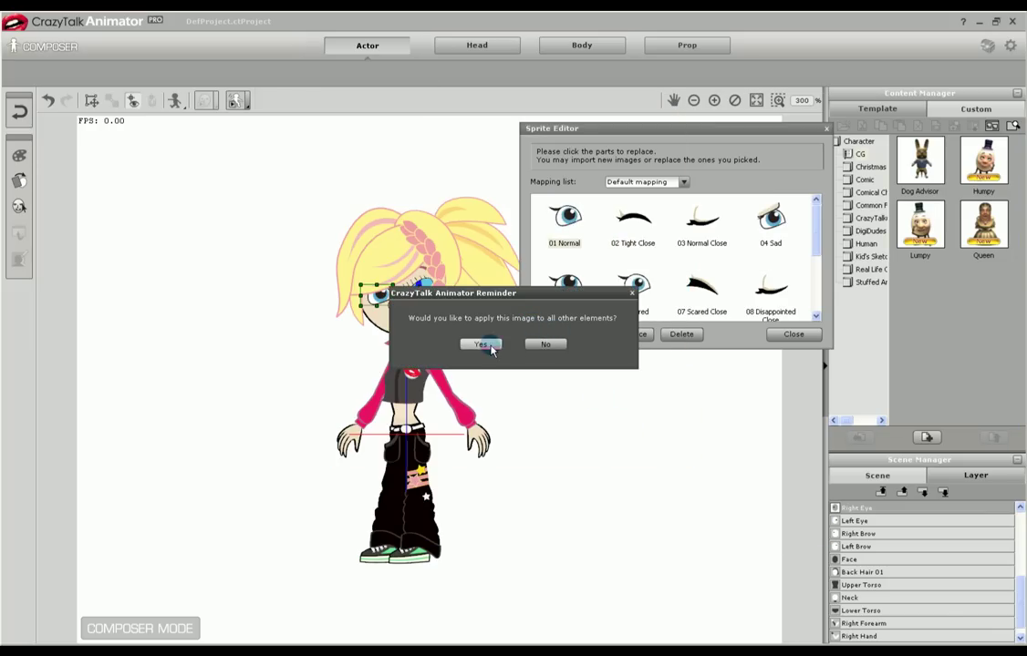
click(484, 342)
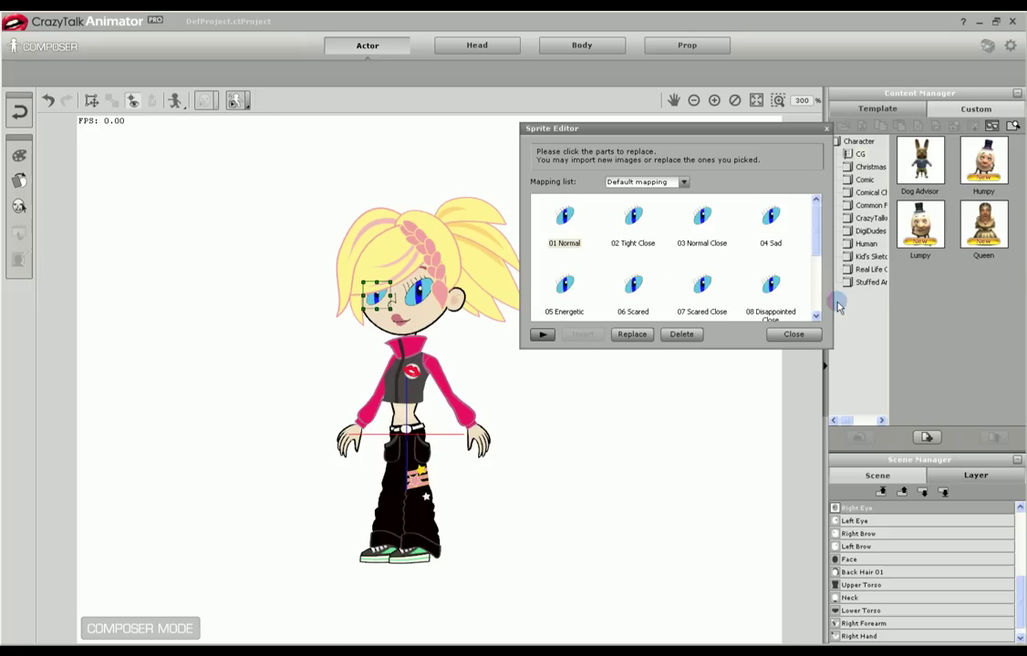
click(792, 334)
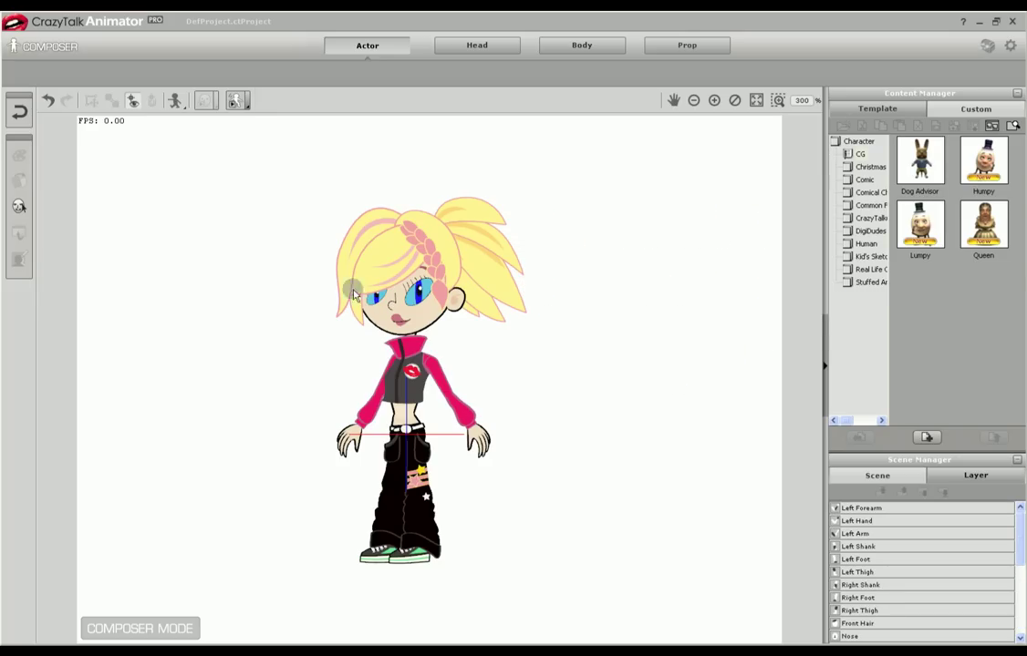
Return to the stage, confirm updating the edited character, and select Cherry.
click(18, 109)
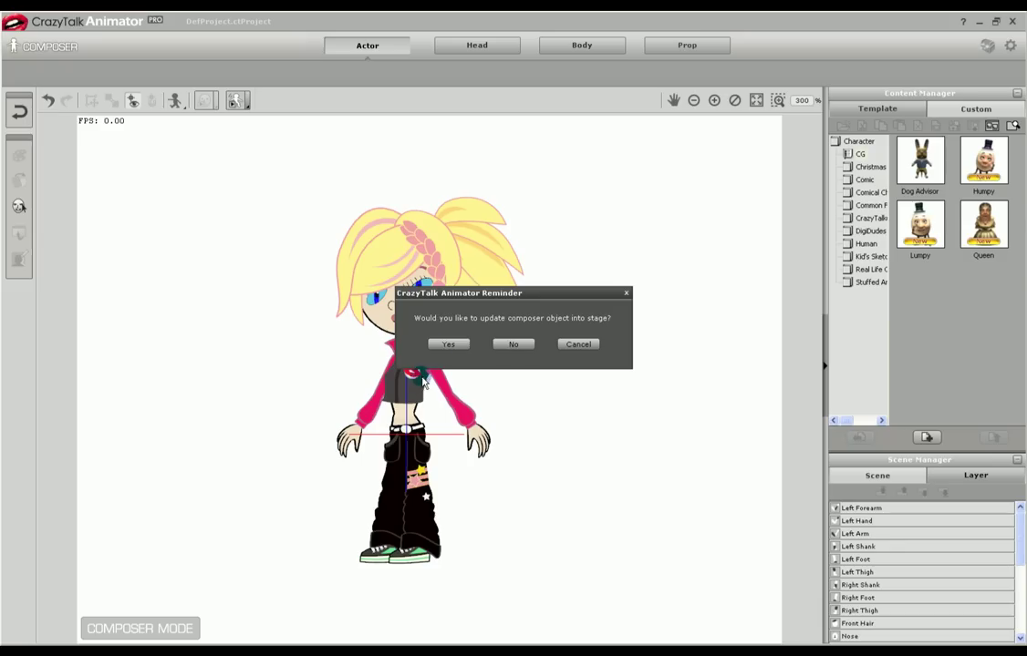
click(445, 344)
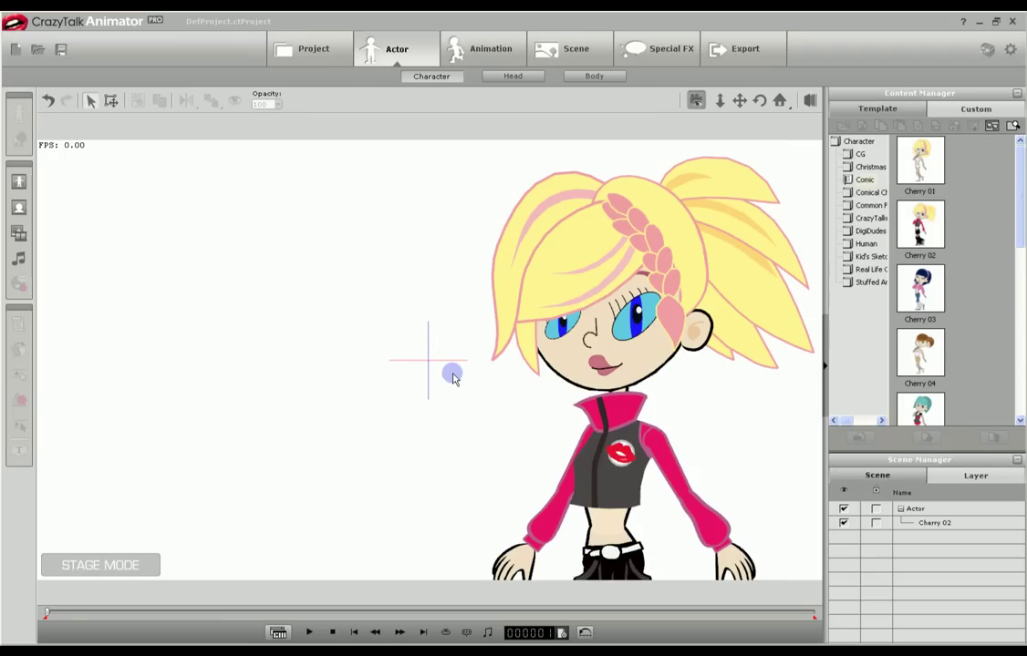
click(488, 301)
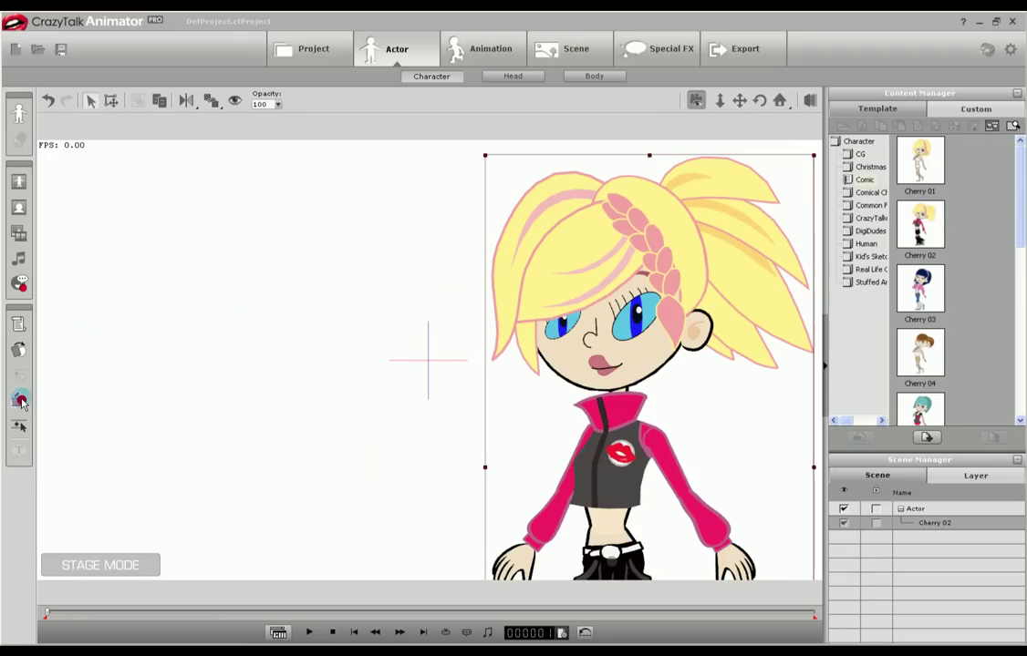
Run a short face puppeteering preview of Cherry's blue eyes, then close the panel.
click(18, 350)
click(47, 447)
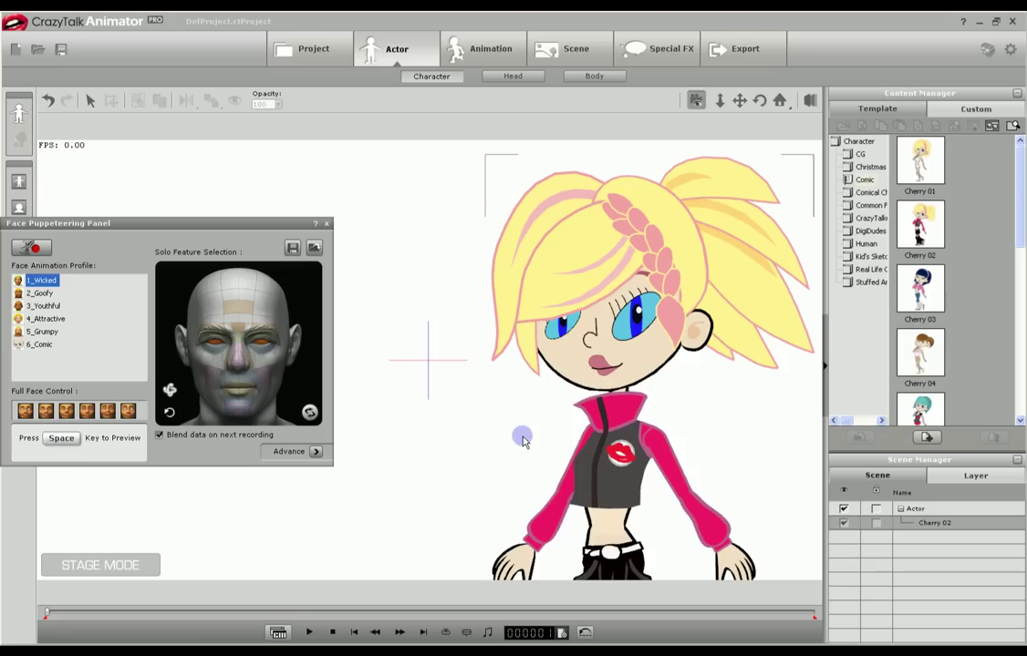
key(space)
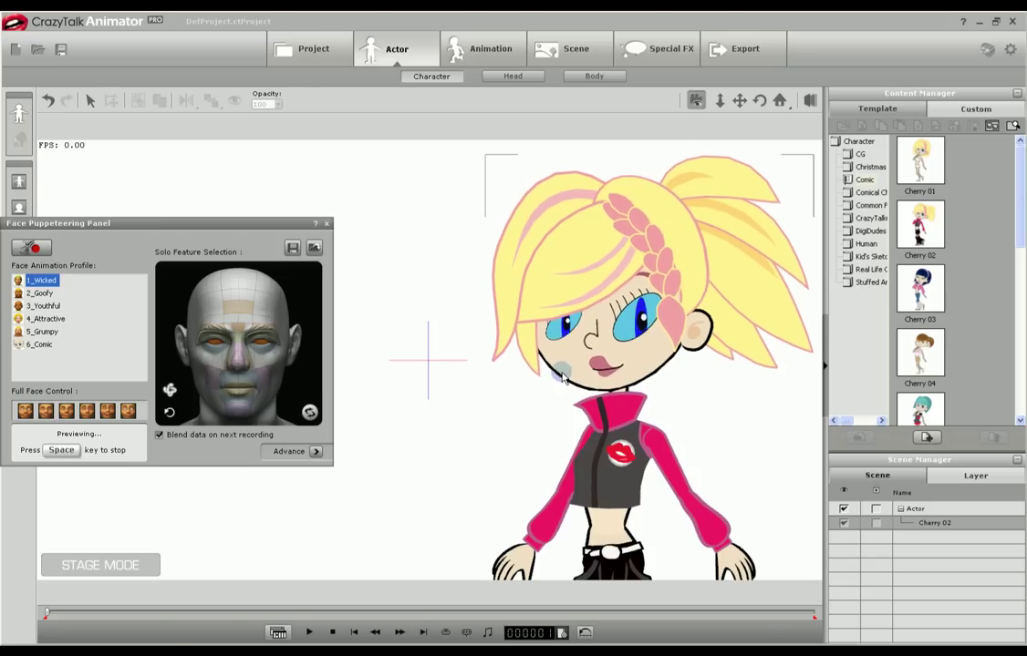
key(space)
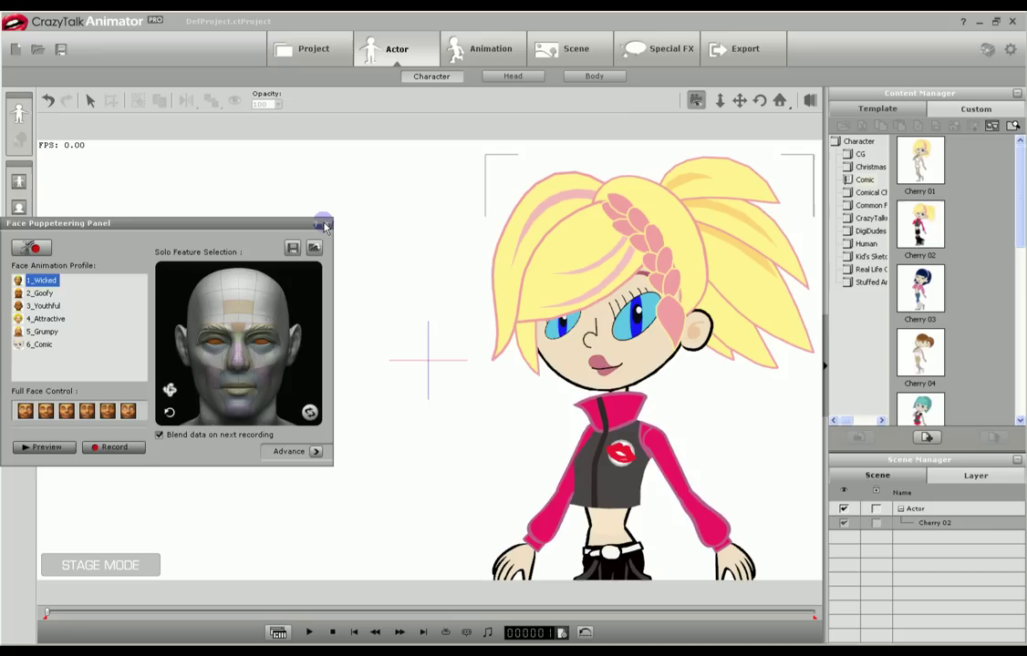
click(326, 225)
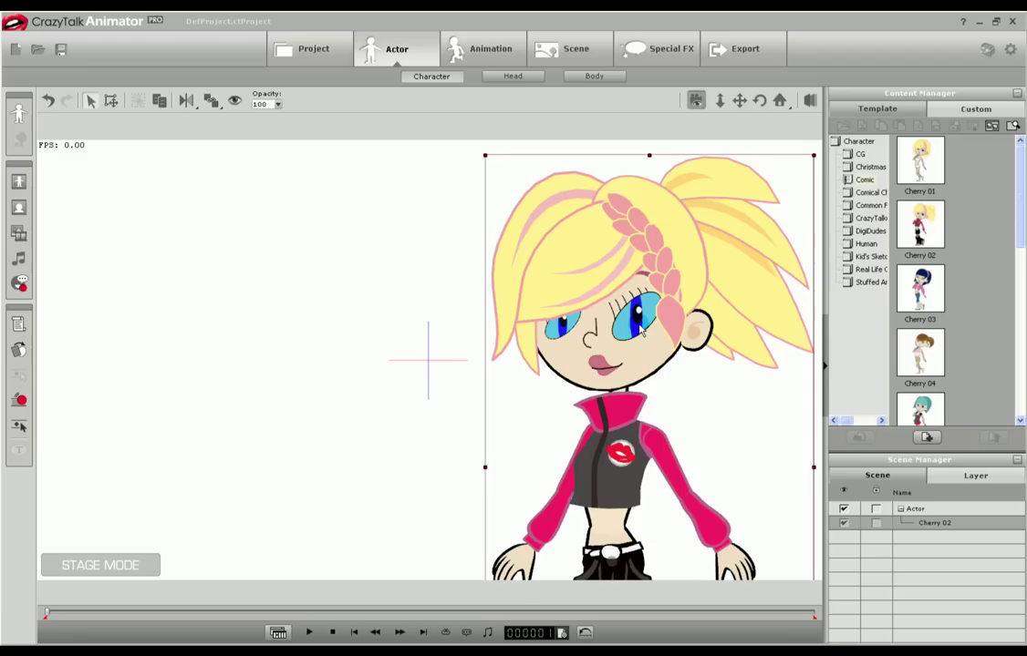
click(531, 397)
click(623, 350)
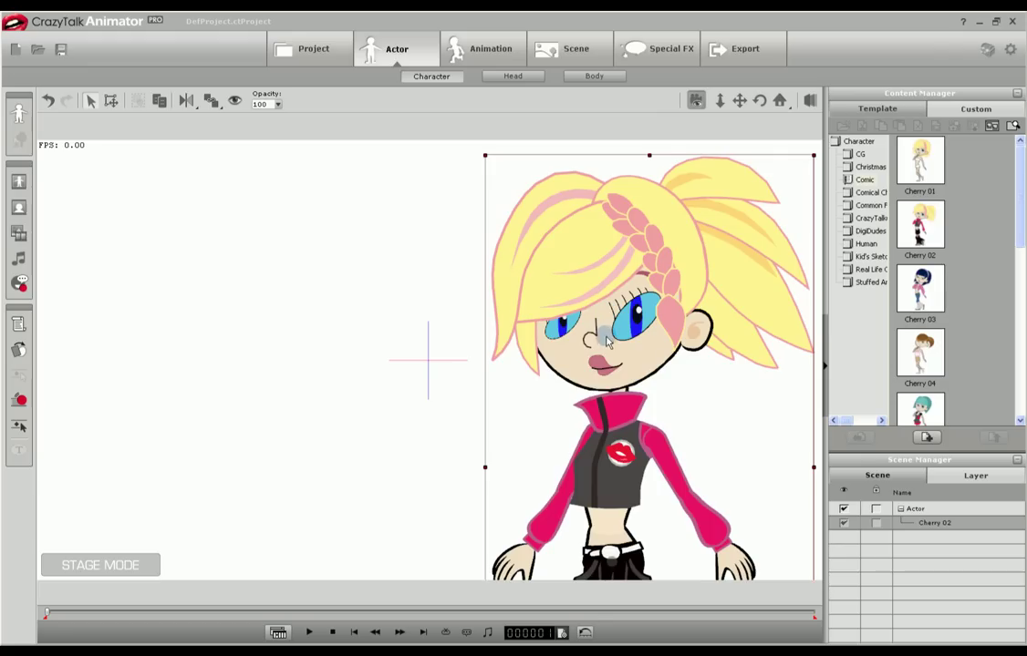
click(472, 399)
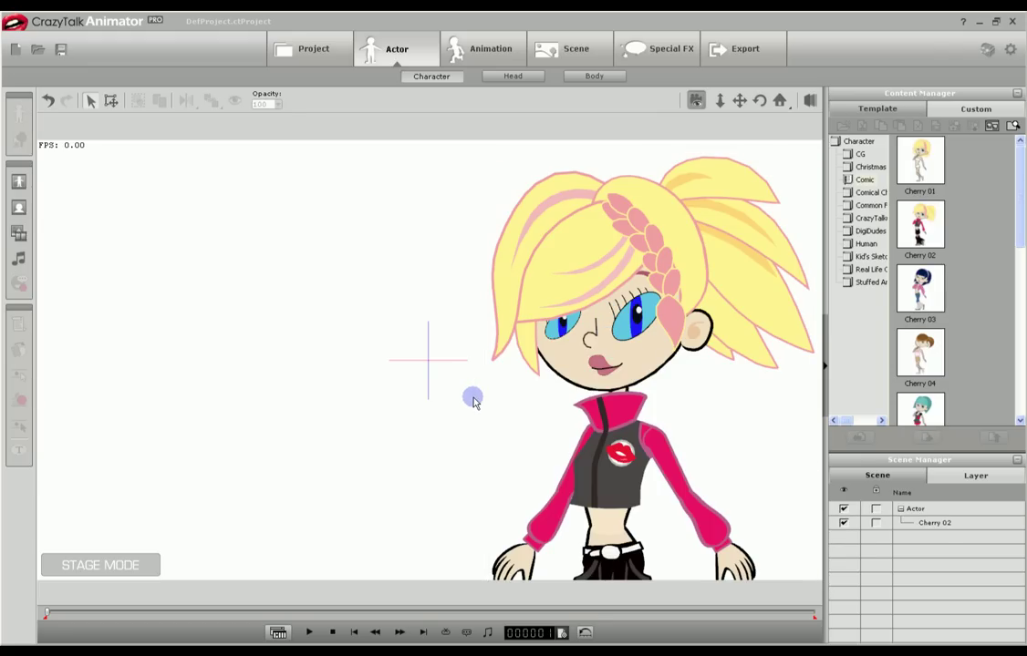